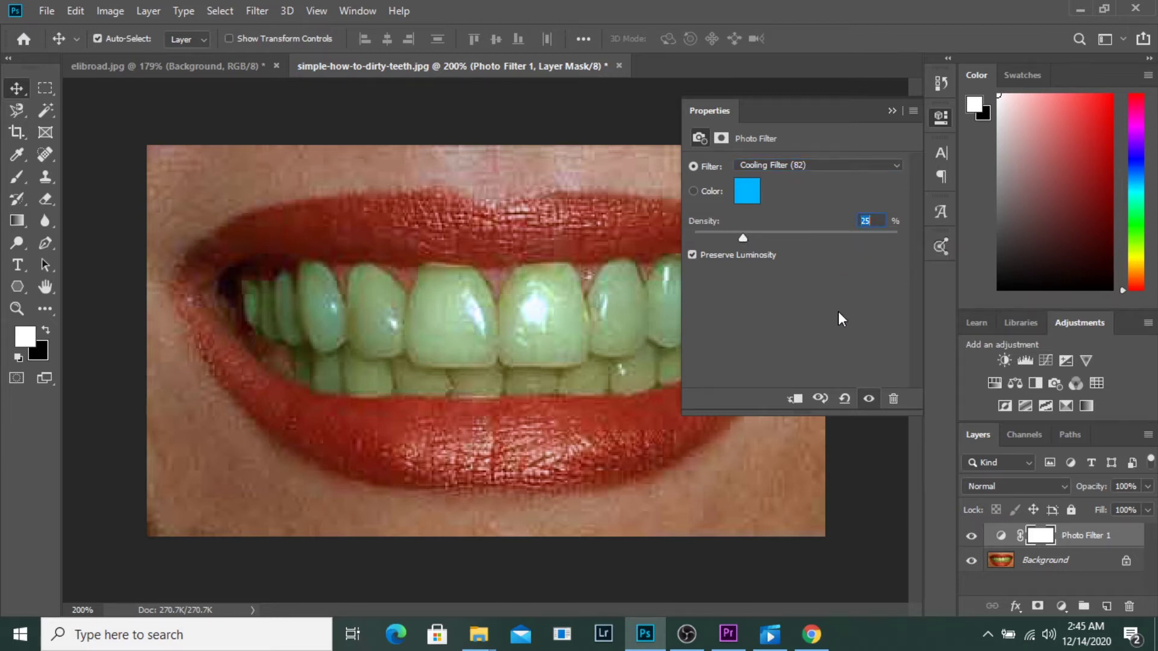
Select the Photo Filter layer's mask and invert it to black, closing the adjustment's properties.
left_click(665, 348)
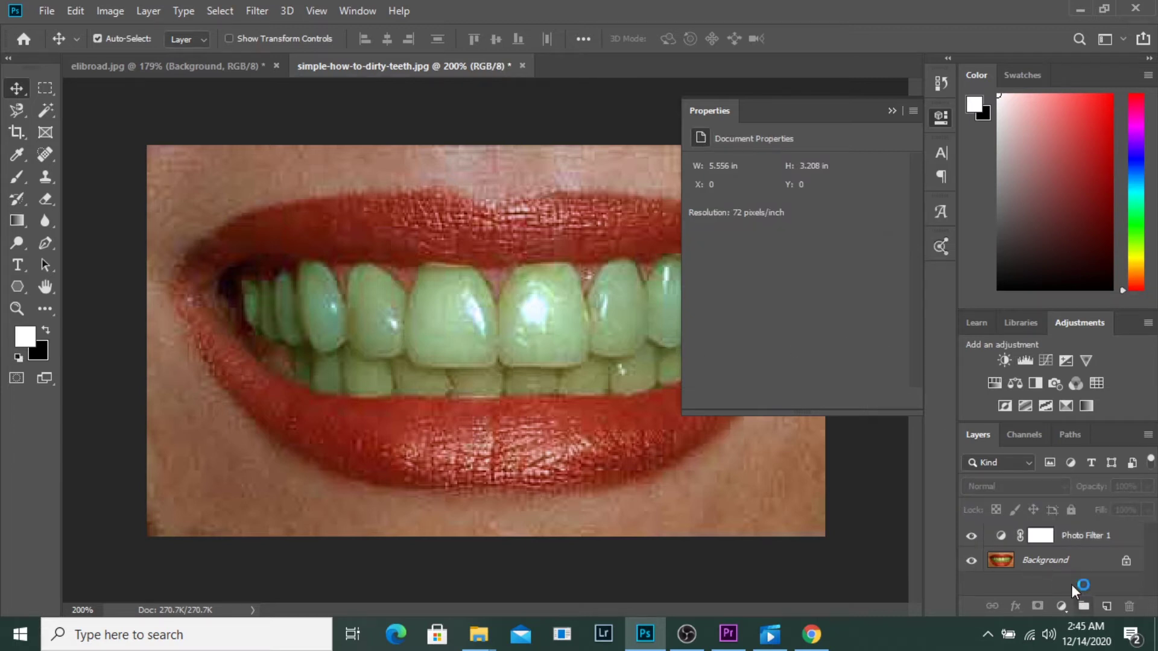
left_click(1088, 536)
left_click(1039, 535)
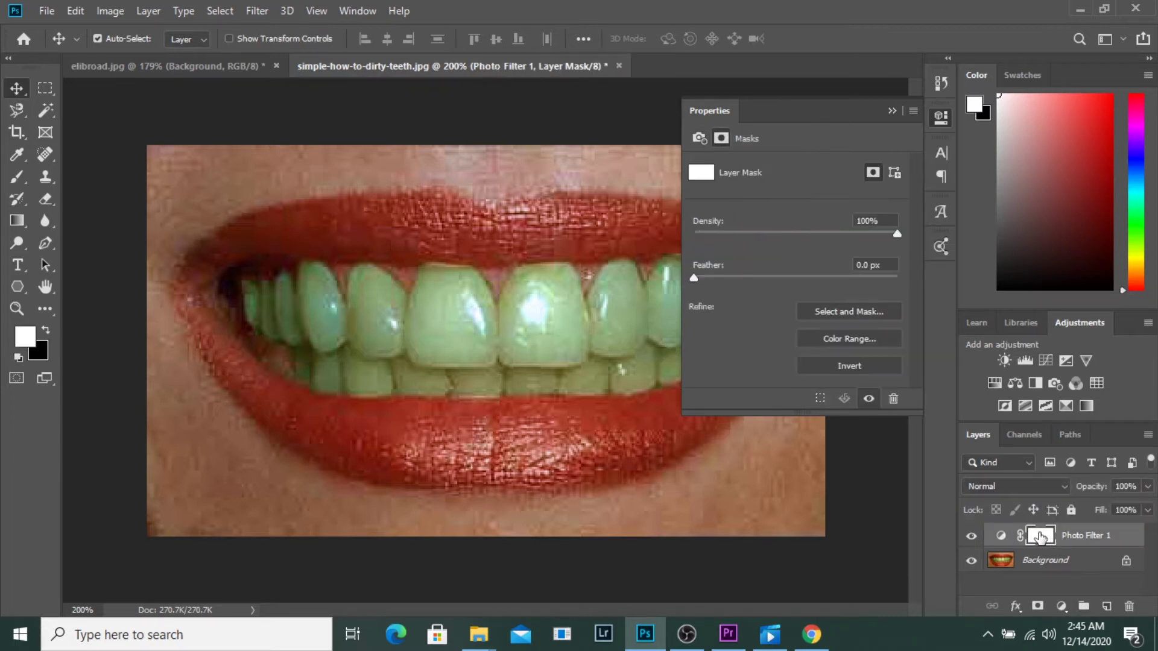
left_click(1000, 536)
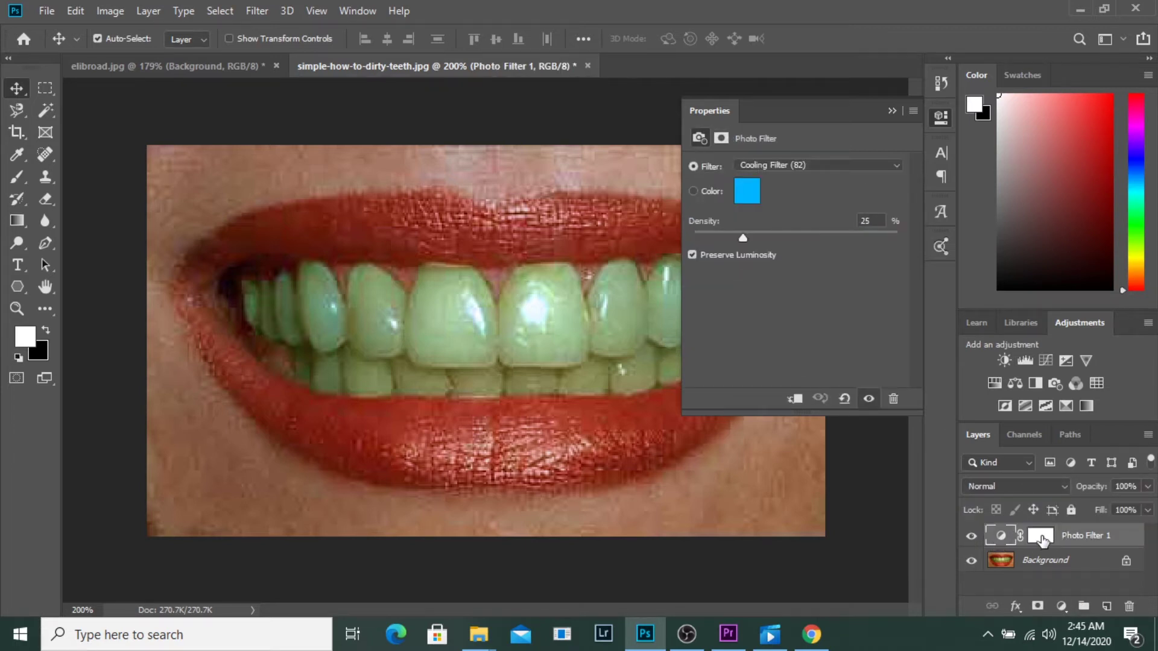
left_click(1039, 535)
key("ctrl")
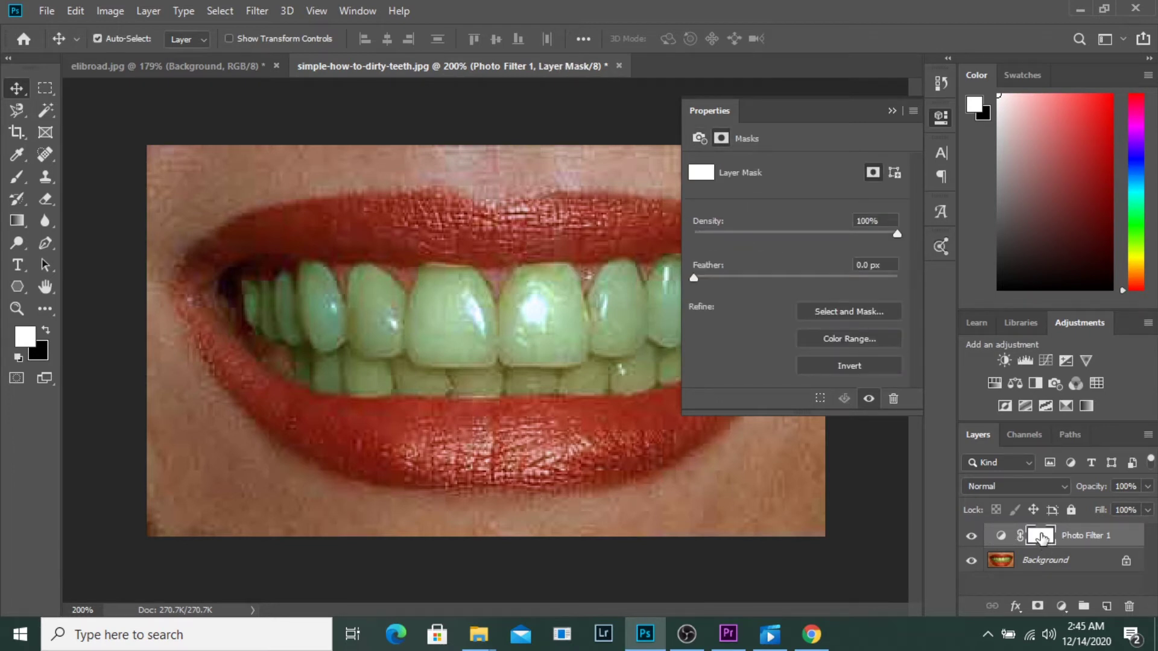
key("ctrl+i")
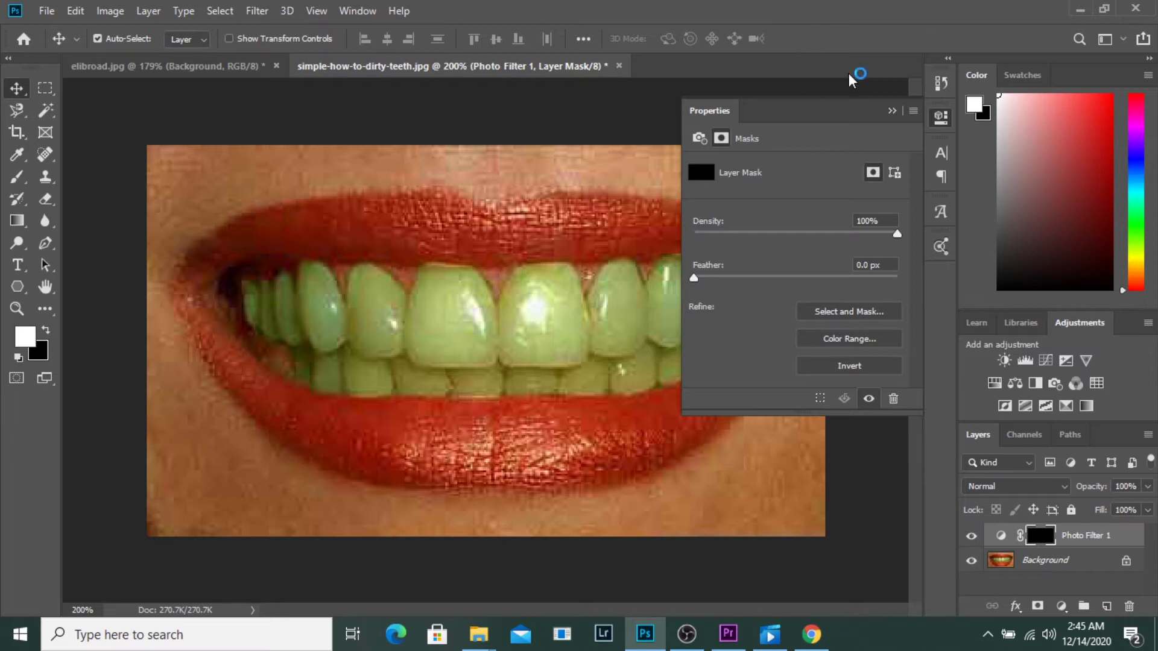
left_click(892, 111)
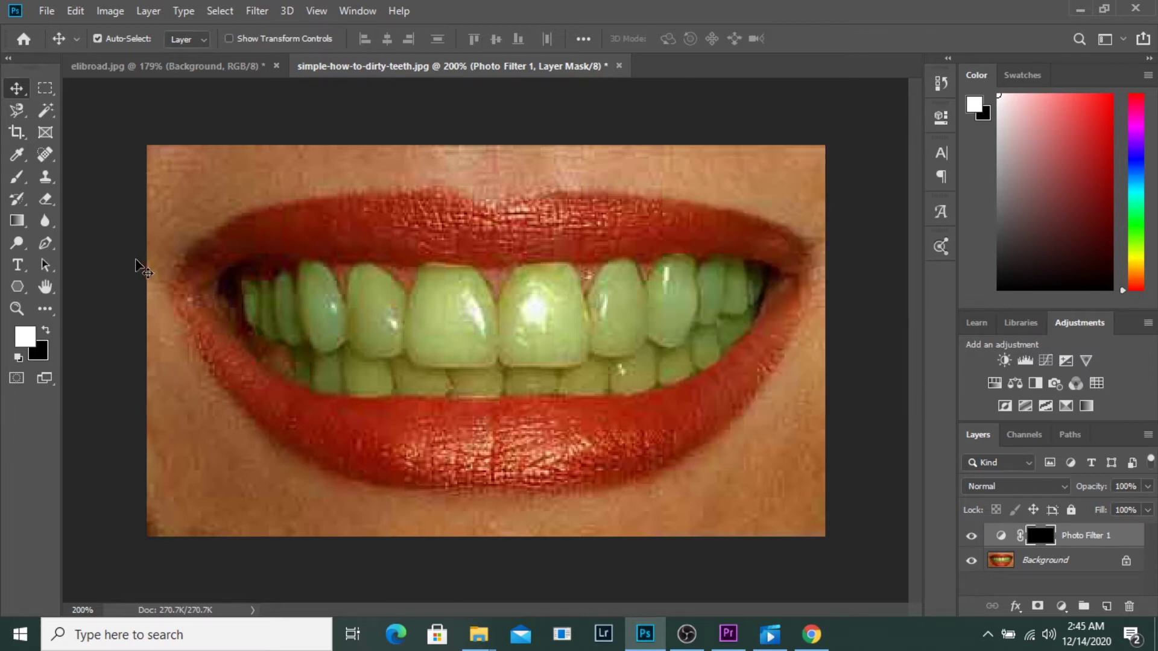
Paint white over all the teeth on the Photo Filter mask with a size 20 brush.
key("b")
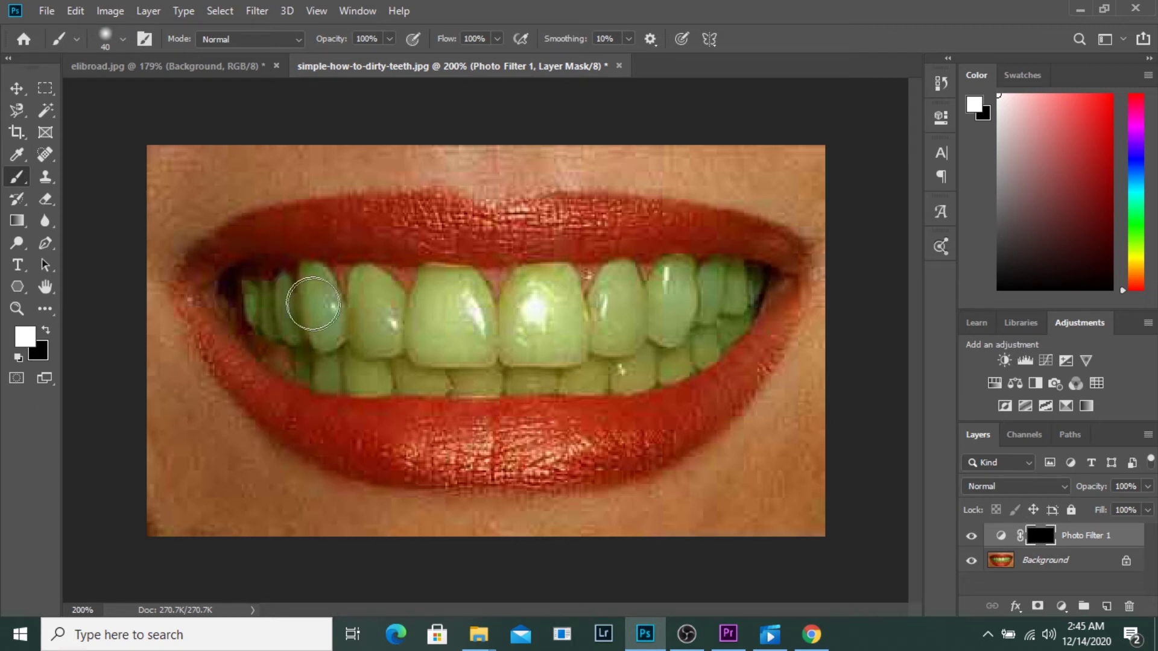
key("bracketleft")
key("bracketleft")
key("bracketleft")
key("bracketleft")
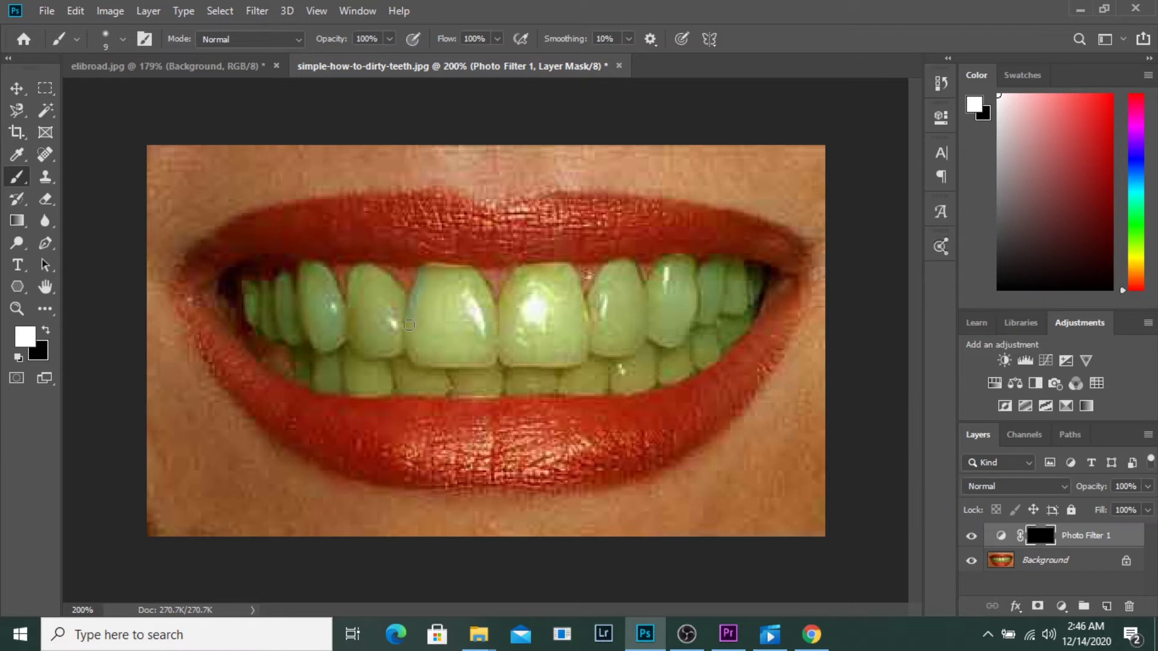
key("bracketright")
key("bracketright")
mouse_move(479, 335)
left_mouse_down()
mouse_move(452, 292)
mouse_move(566, 284)
mouse_move(587, 301)
mouse_move(668, 319)
mouse_move(707, 348)
left_mouse_up()
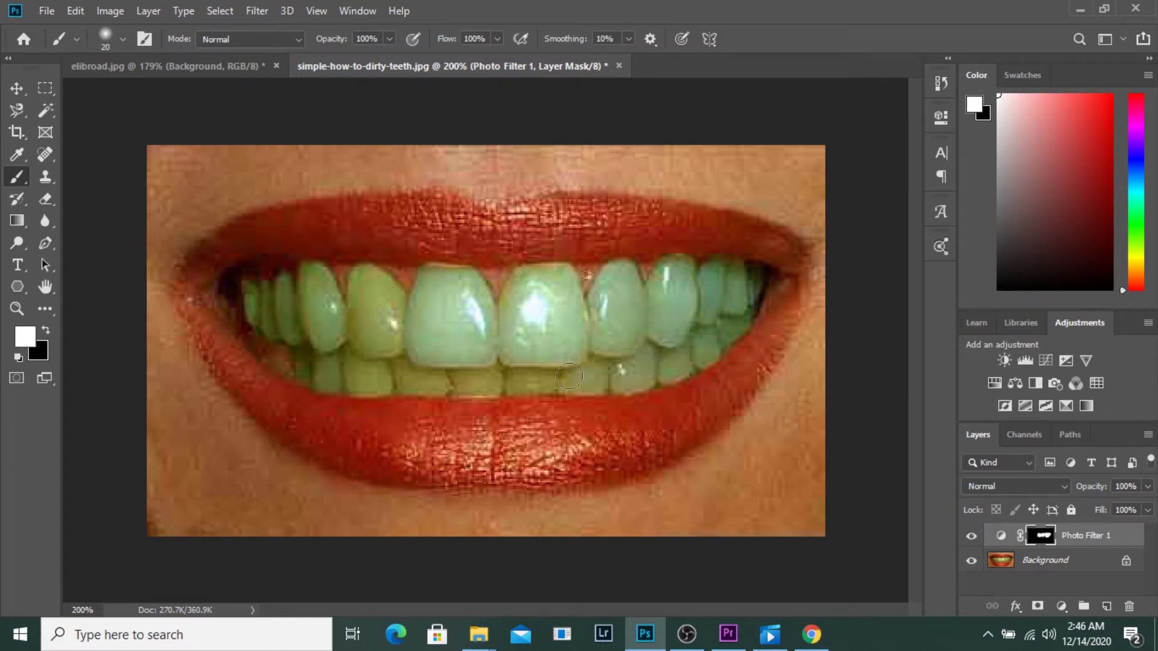
mouse_move(366, 381)
left_mouse_down()
mouse_move(358, 274)
mouse_move(306, 273)
mouse_move(256, 302)
mouse_move(301, 290)
left_mouse_up()
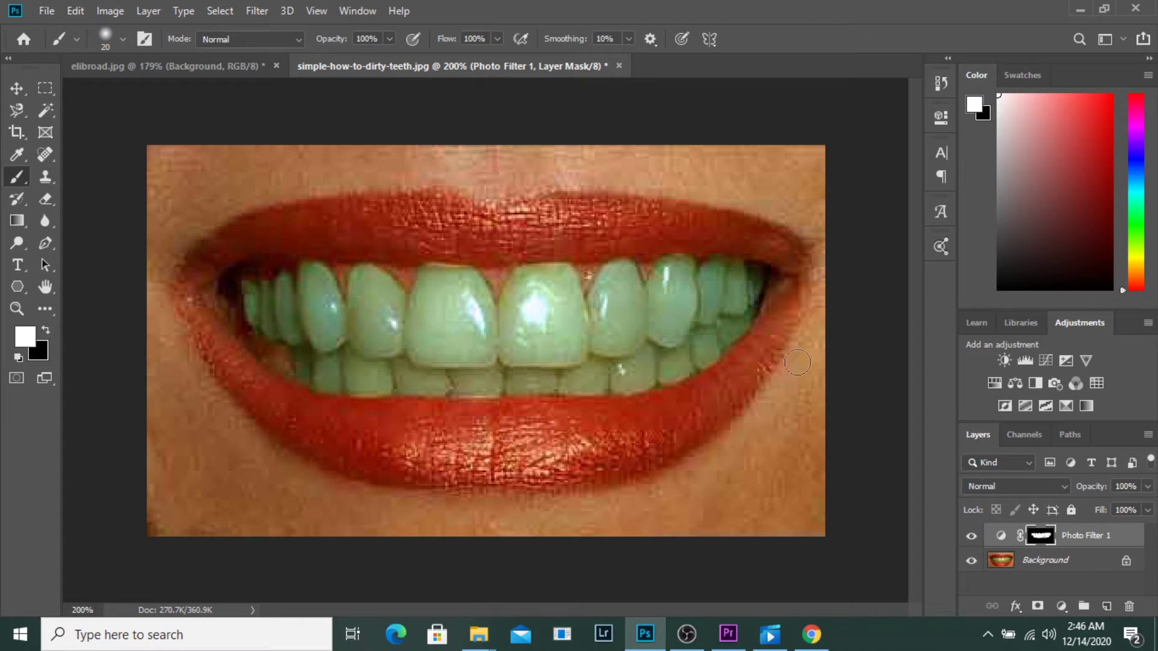
Toggle the Photo Filter layer's visibility to compare the teeth with and without the cooling tint.
left_click(970, 537)
left_click(971, 536)
left_click(971, 536)
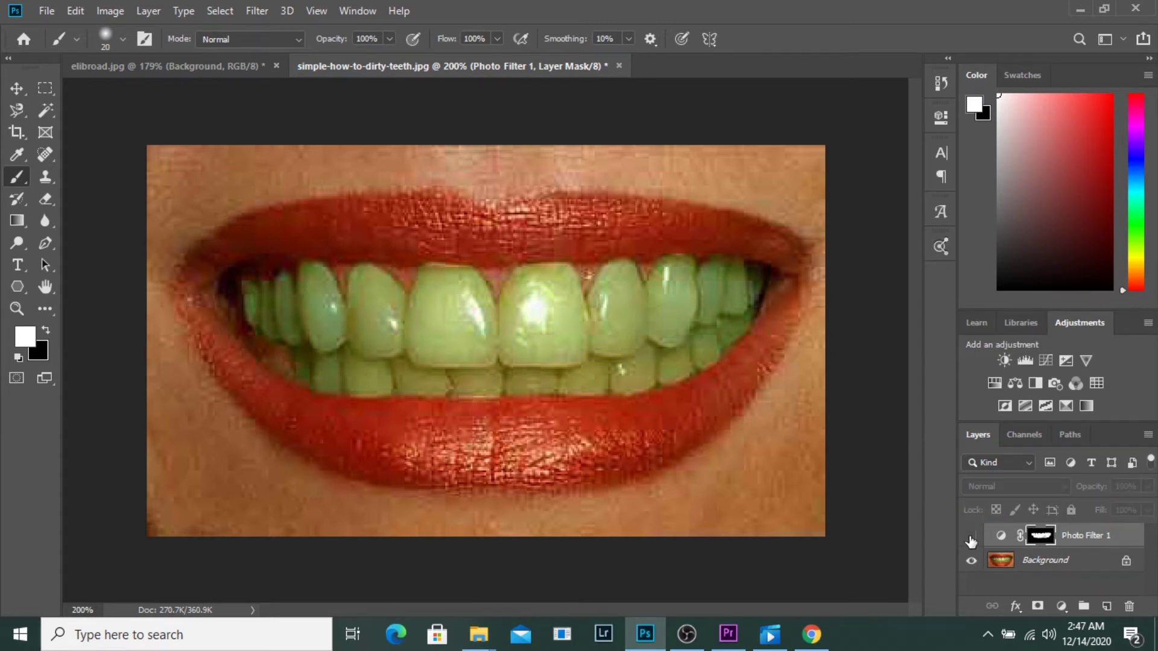
left_click(971, 537)
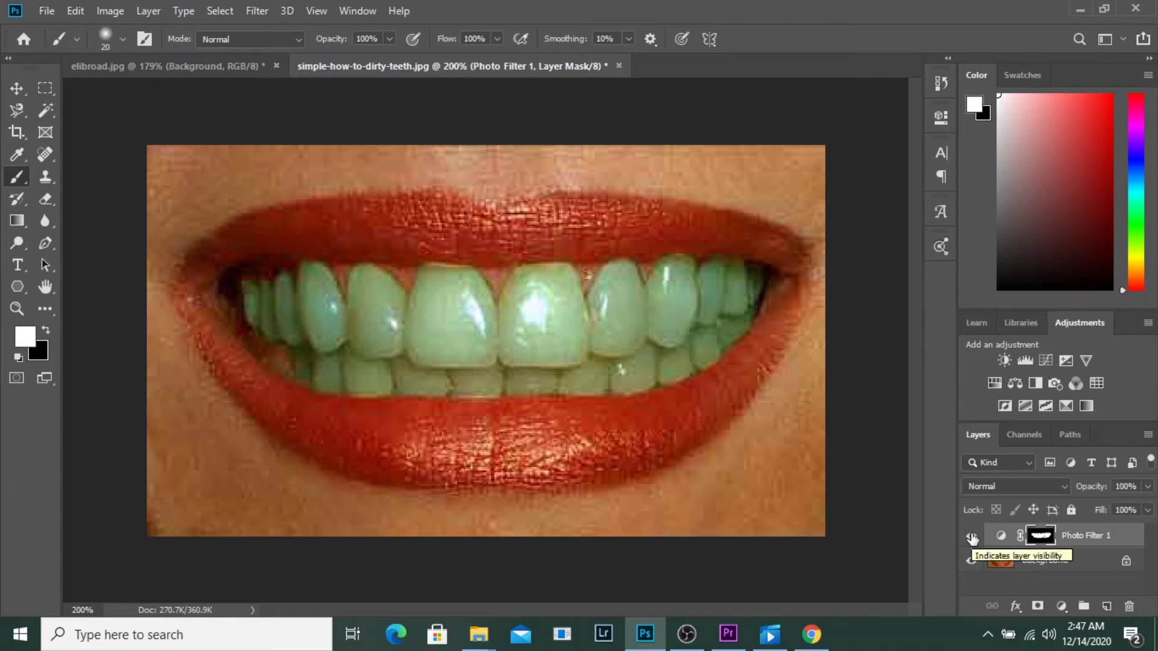
left_click(972, 538)
left_click(972, 538)
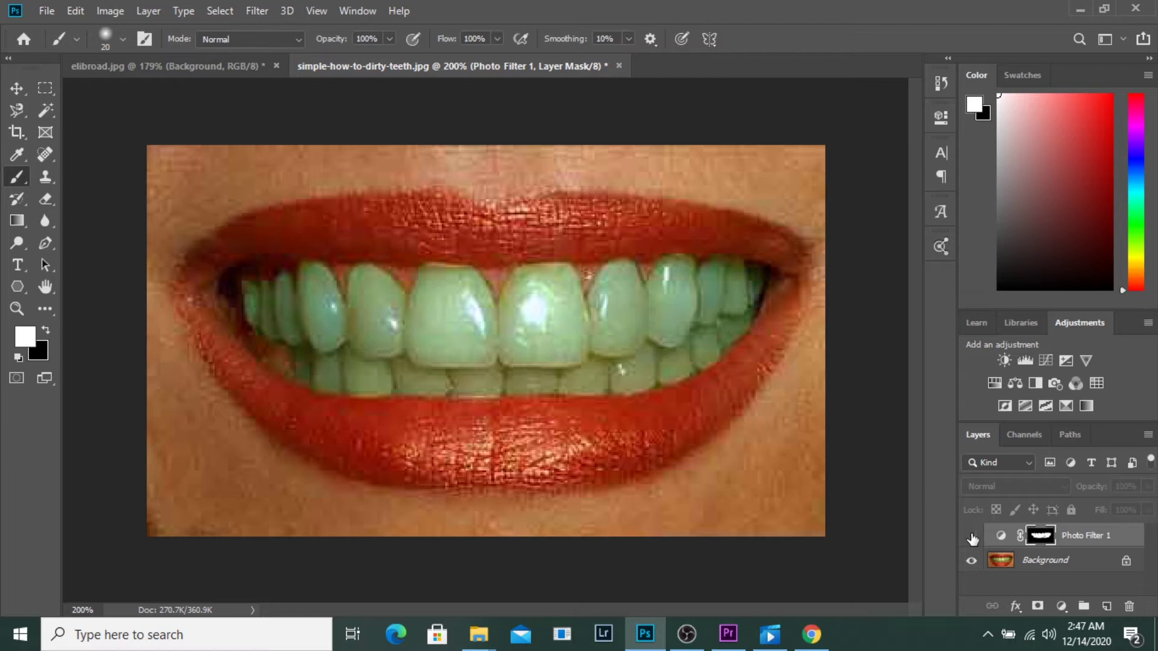
left_click(972, 537)
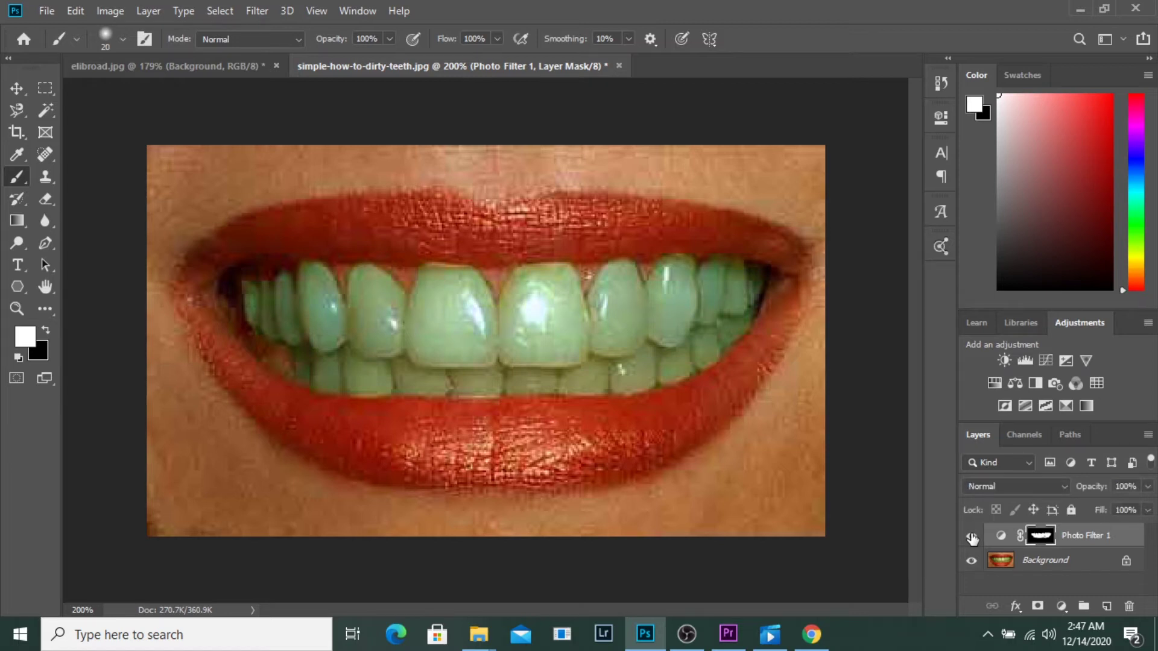
left_click(972, 538)
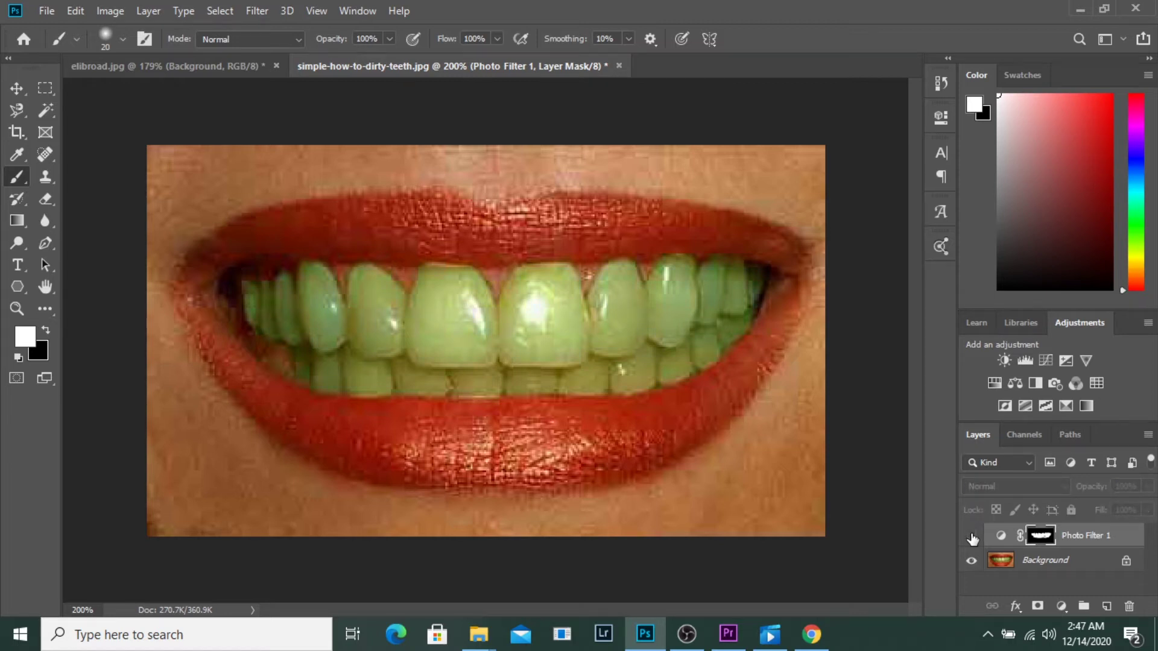
left_click(971, 538)
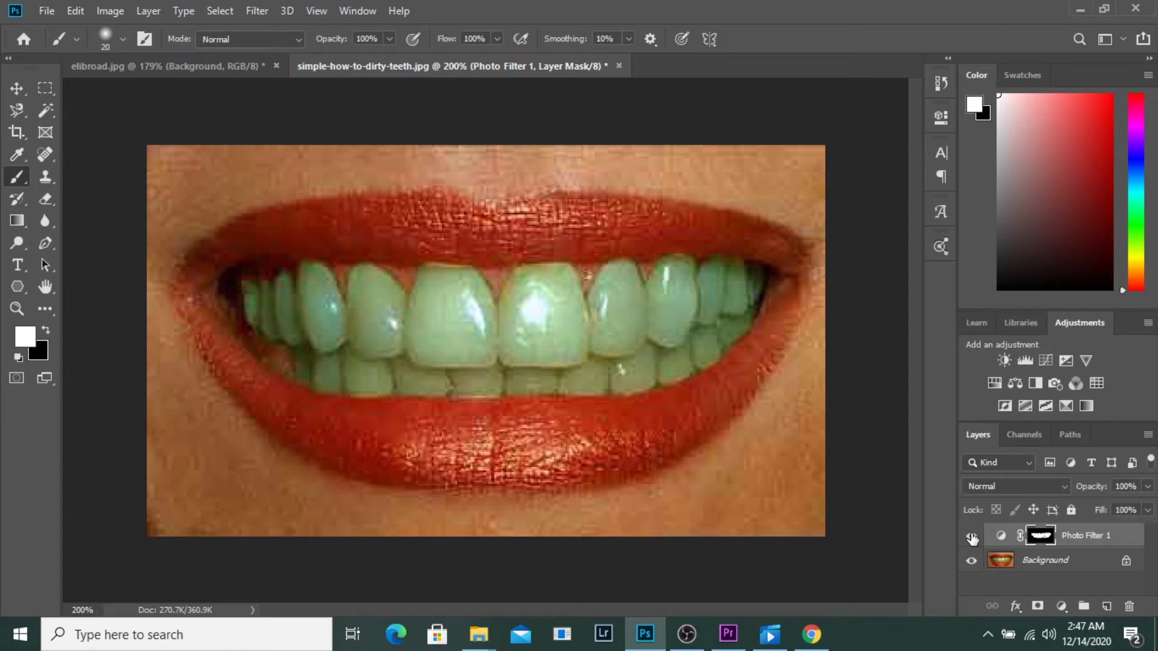
Set the Cooling Filter (82) density to 35% and compare the teeth with the adjustment hidden and shown.
double_click(1000, 535)
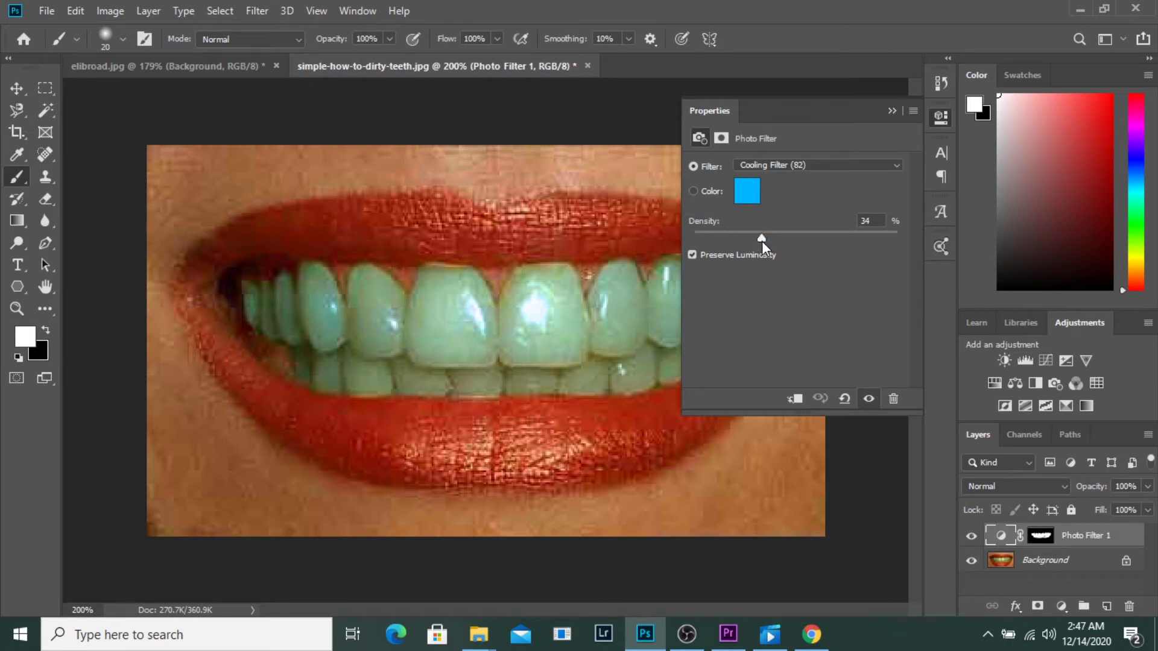
left_click(894, 109)
left_click(971, 536)
left_click(971, 537)
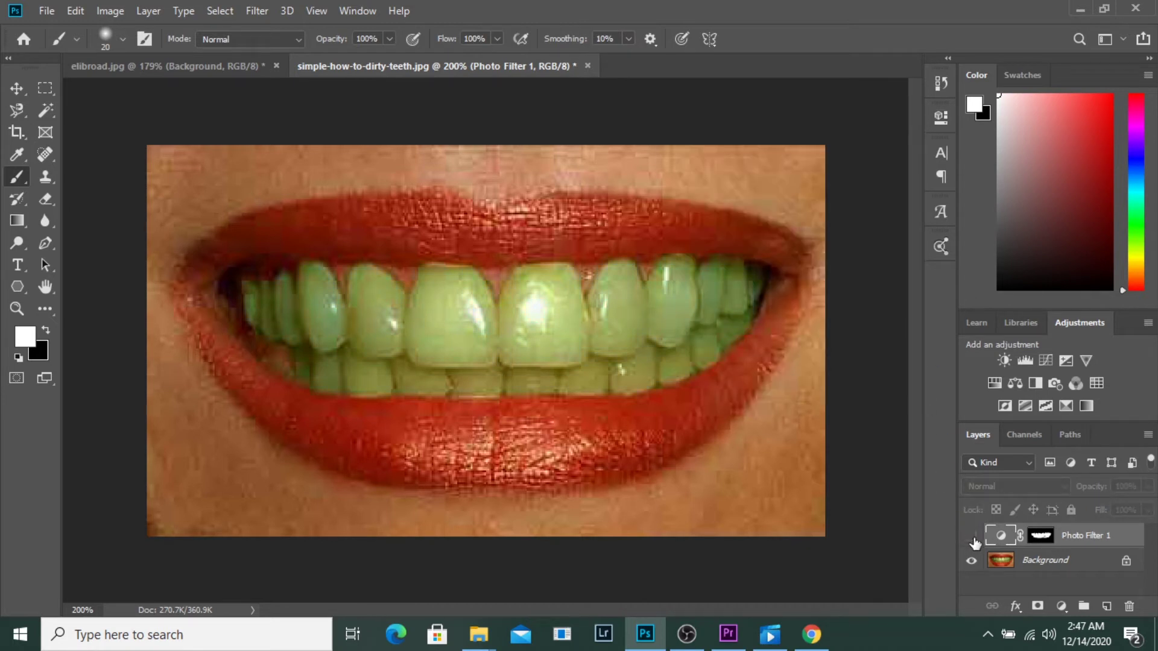
left_click(972, 538)
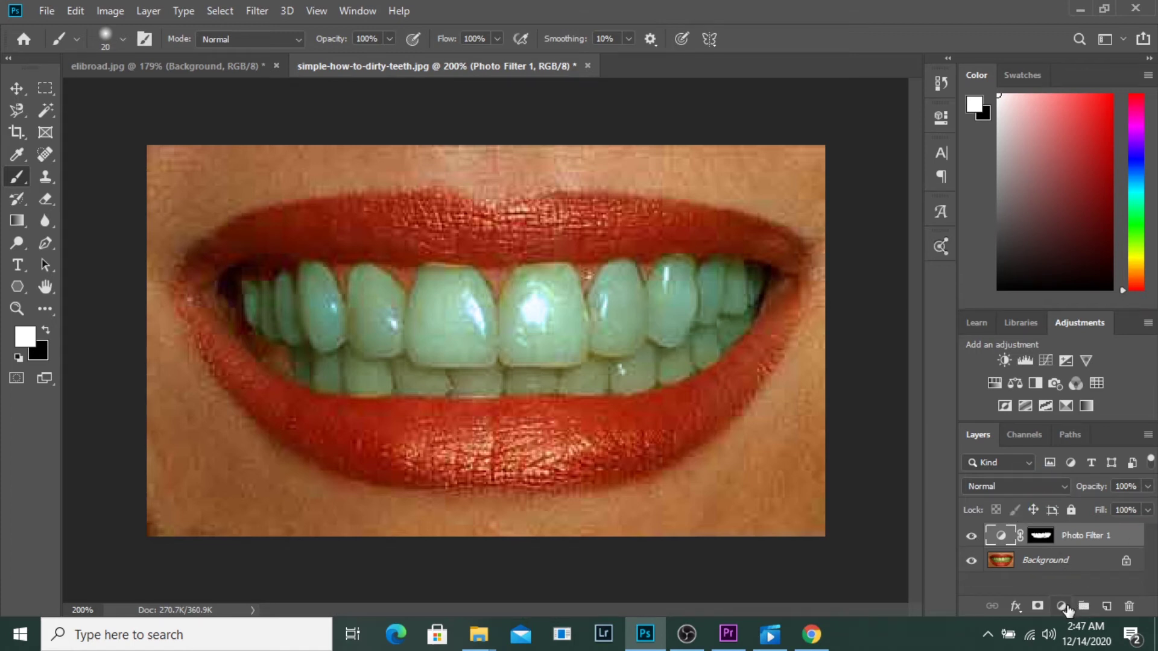
Add a Curves adjustment layer above the Photo Filter and raise the RGB curve's midtones to brighten the image.
left_click(1061, 607)
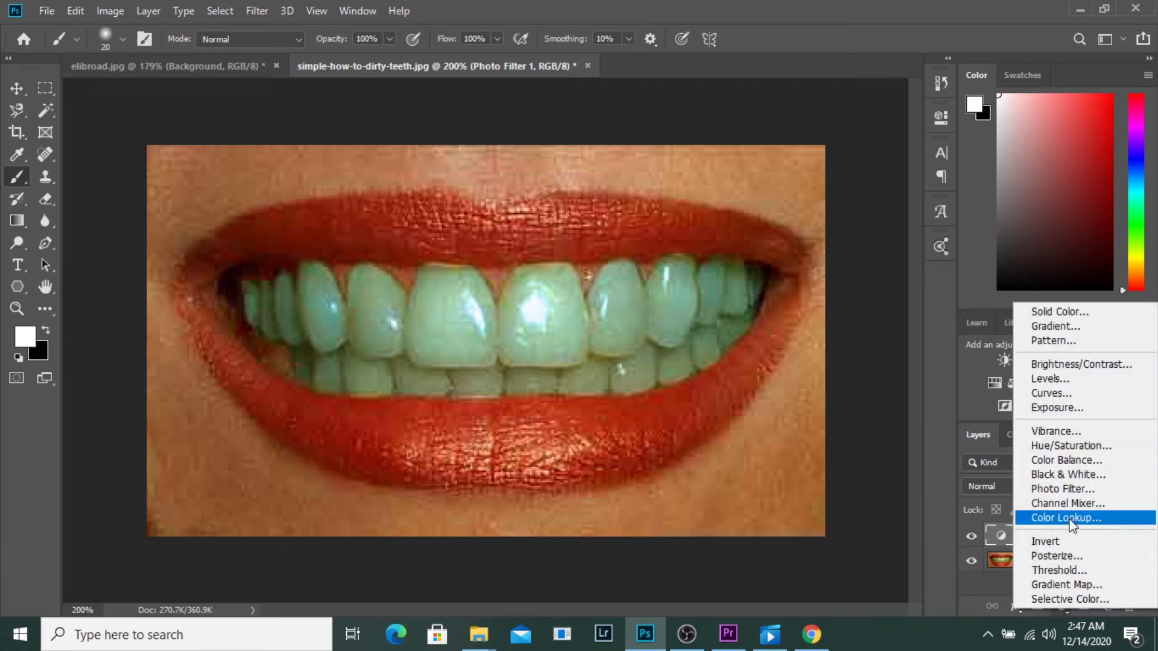
left_click(1081, 393)
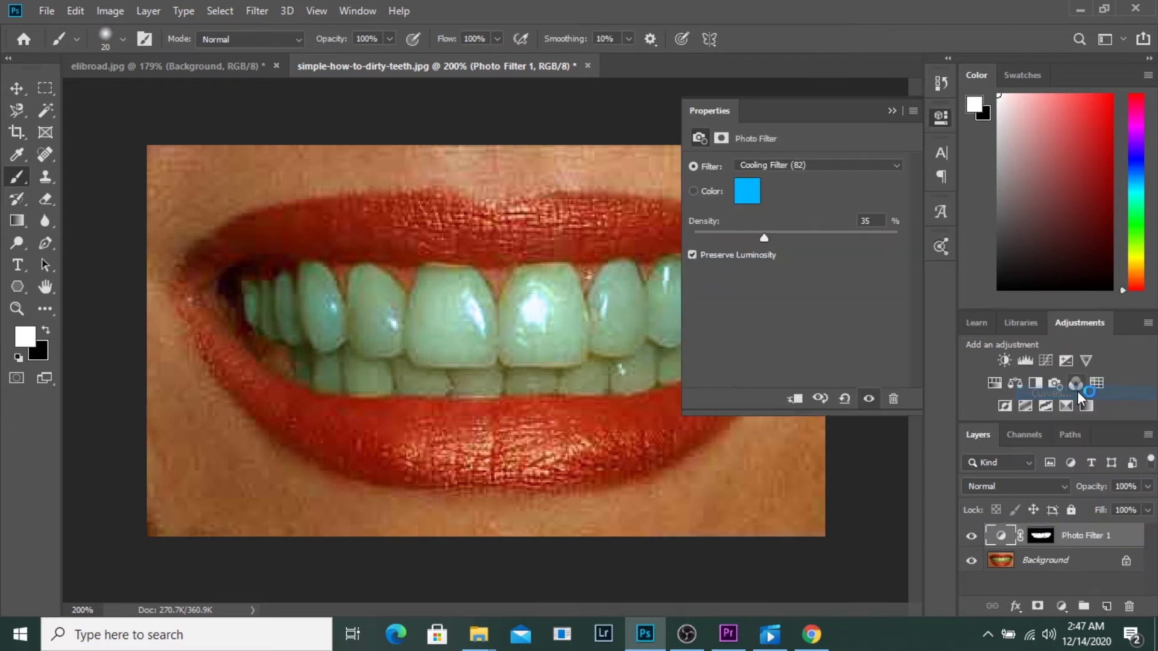
left_click_drag(811, 292, 797, 277)
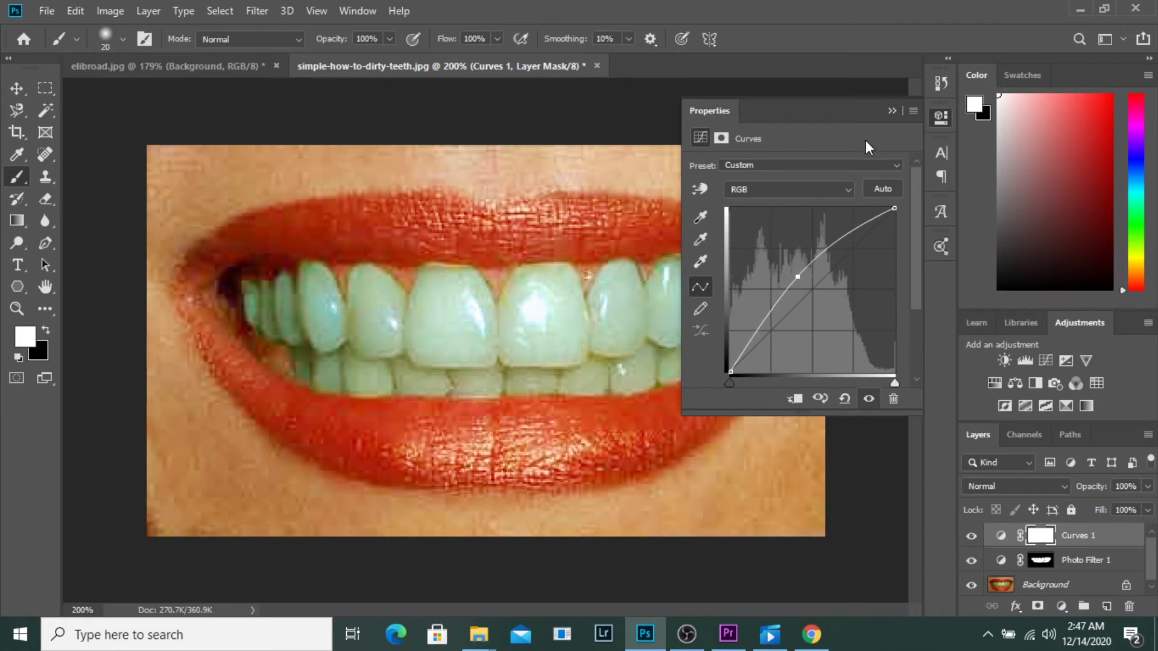
left_click(891, 111)
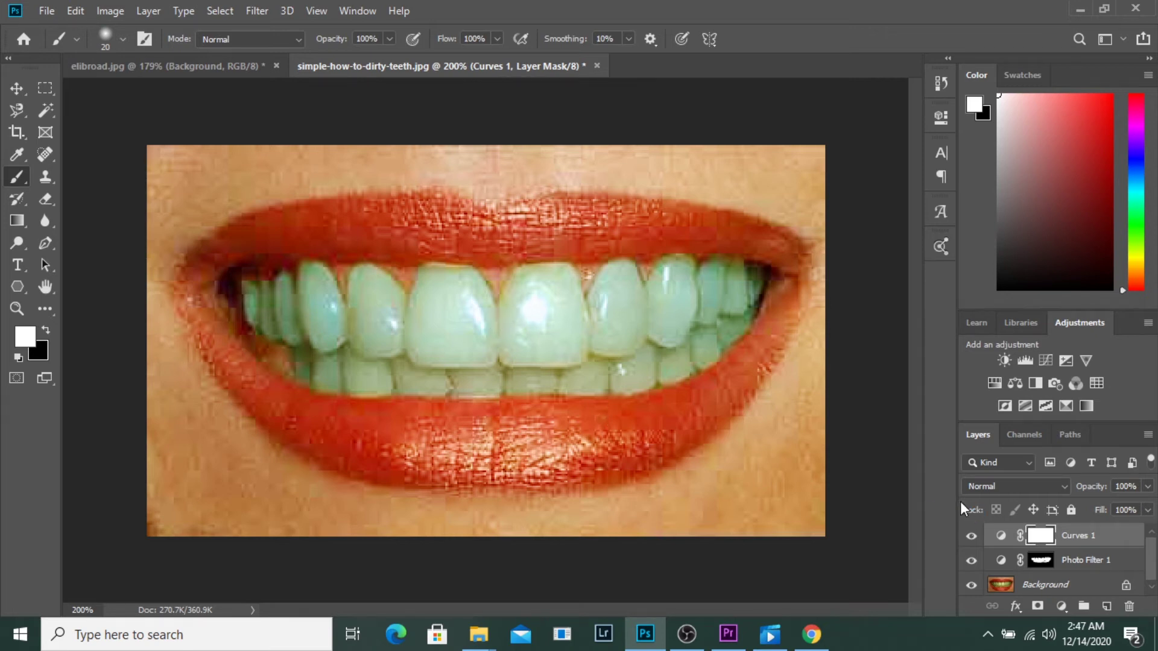
key("ctrl+i")
mouse_move(543, 283)
left_mouse_down()
mouse_move(573, 350)
mouse_move(522, 356)
mouse_move(517, 307)
mouse_move(532, 281)
mouse_move(520, 284)
mouse_move(540, 299)
mouse_move(508, 309)
mouse_move(548, 324)
mouse_move(559, 348)
mouse_move(540, 350)
mouse_move(632, 348)
mouse_move(606, 329)
mouse_move(612, 275)
mouse_move(633, 280)
mouse_move(639, 325)
mouse_move(635, 335)
mouse_move(627, 309)
mouse_move(625, 333)
mouse_move(599, 338)
mouse_move(659, 333)
mouse_move(666, 274)
mouse_move(676, 266)
mouse_move(686, 285)
mouse_move(674, 329)
mouse_move(558, 338)
left_mouse_up()
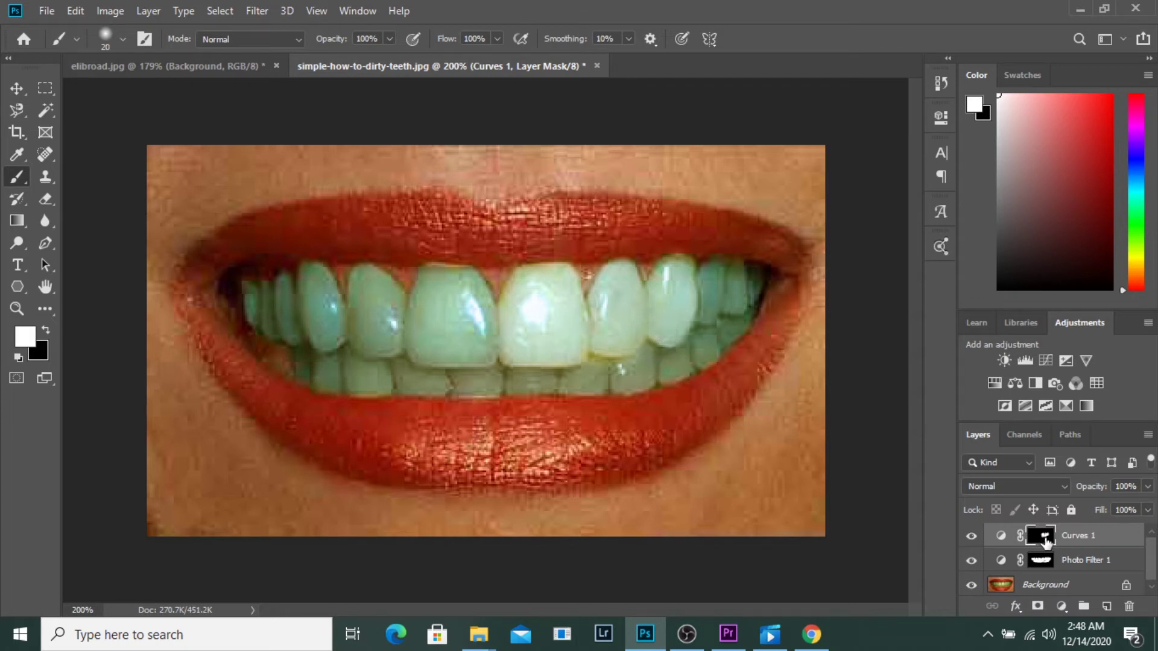
key("ctrl+z")
key("ctrl+z")
key("ctrl+z")
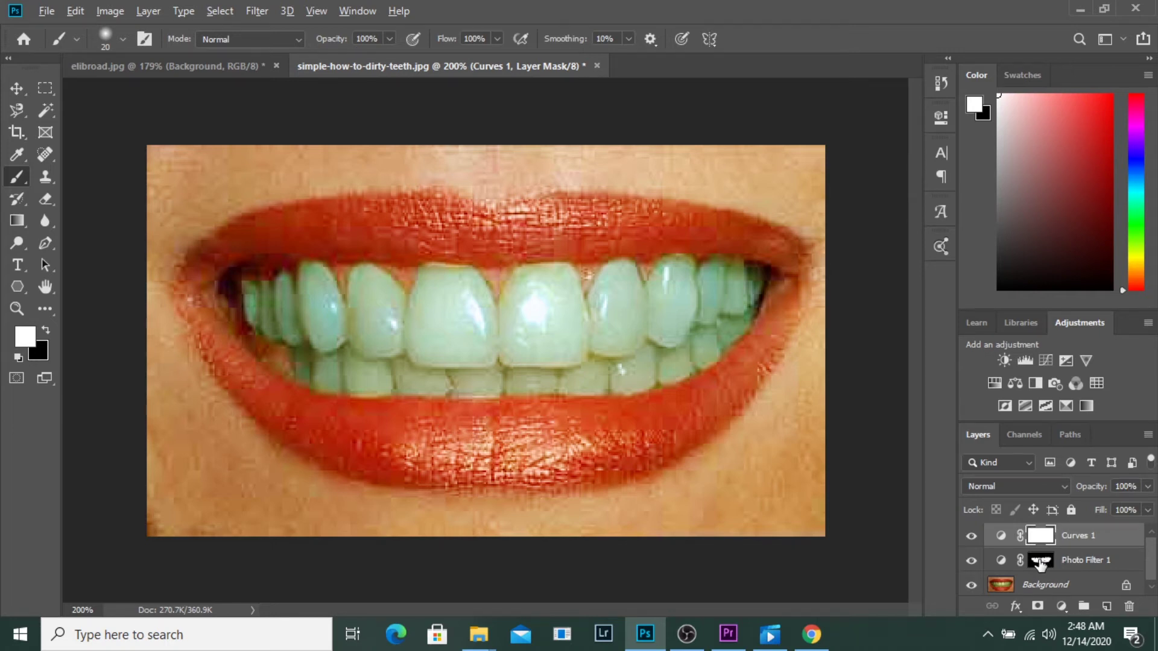
Replace the Curves layer's mask with a copy of the Photo Filter layer's teeth mask.
left_click_drag(1039, 564, 1041, 534)
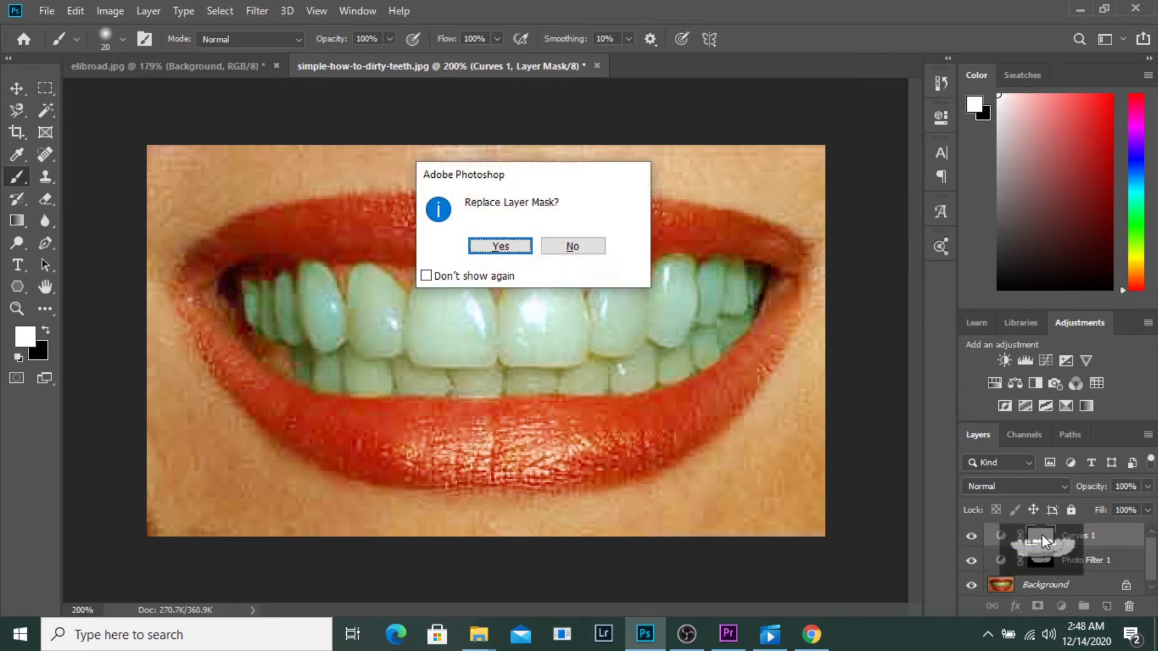
left_click(523, 245)
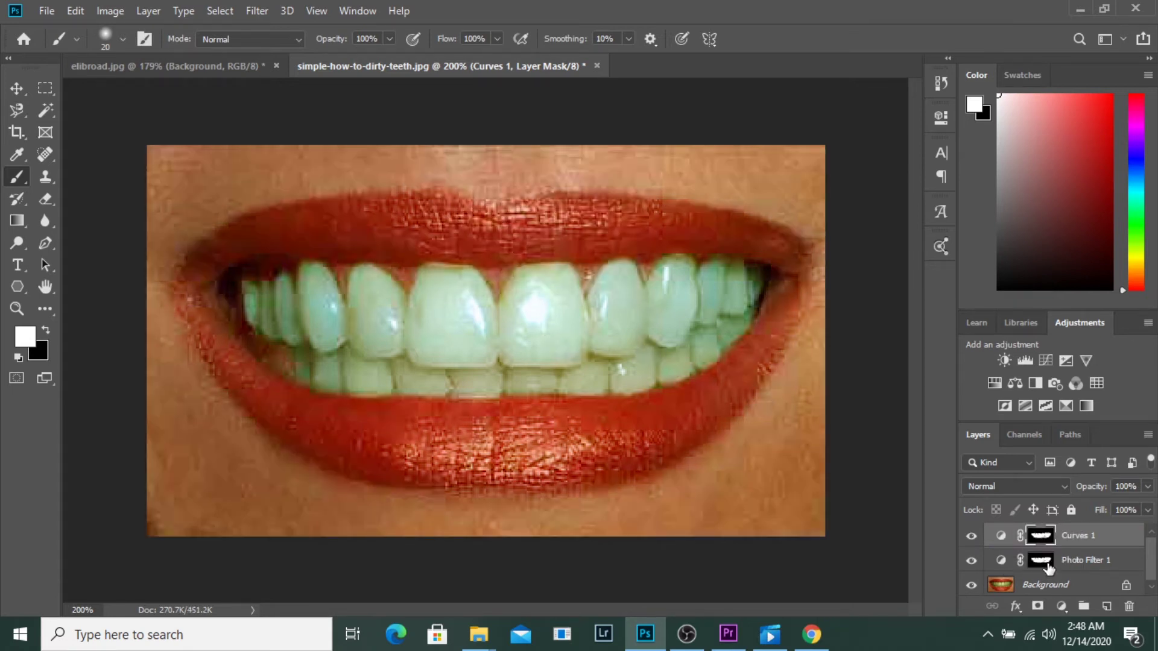
Toggle the Curves layer's visibility to compare the brightness of the teeth before and after.
left_click(971, 538)
left_click(971, 538)
left_click(971, 539)
left_click(971, 538)
left_click(972, 539)
left_click(972, 538)
left_click(971, 539)
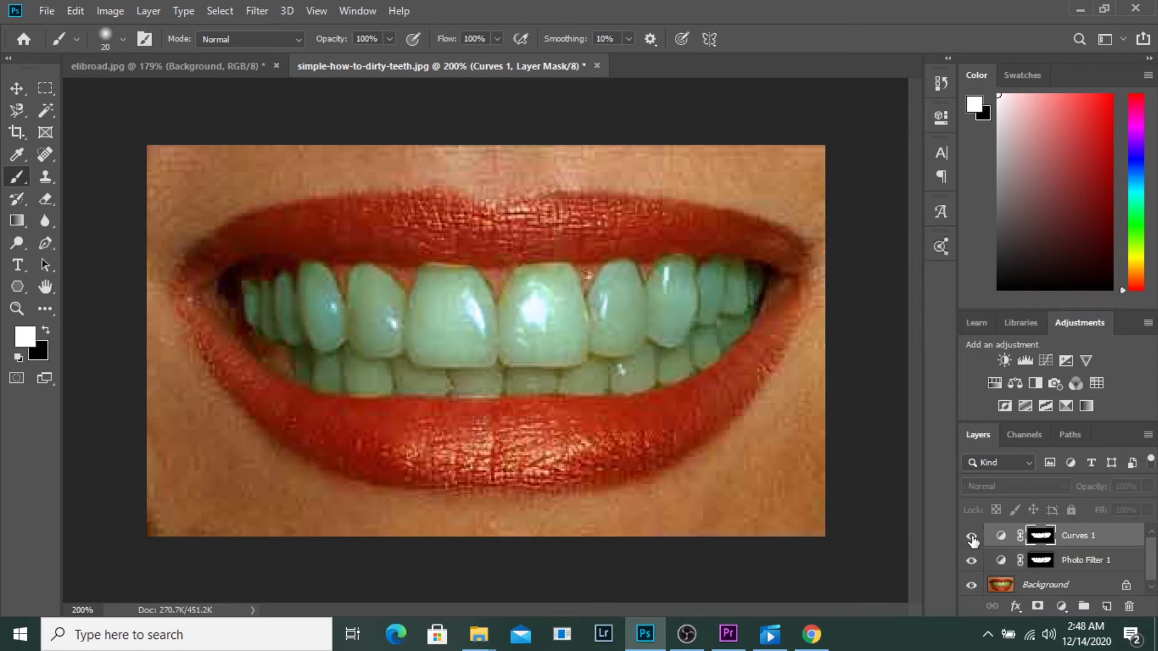
left_click(971, 538)
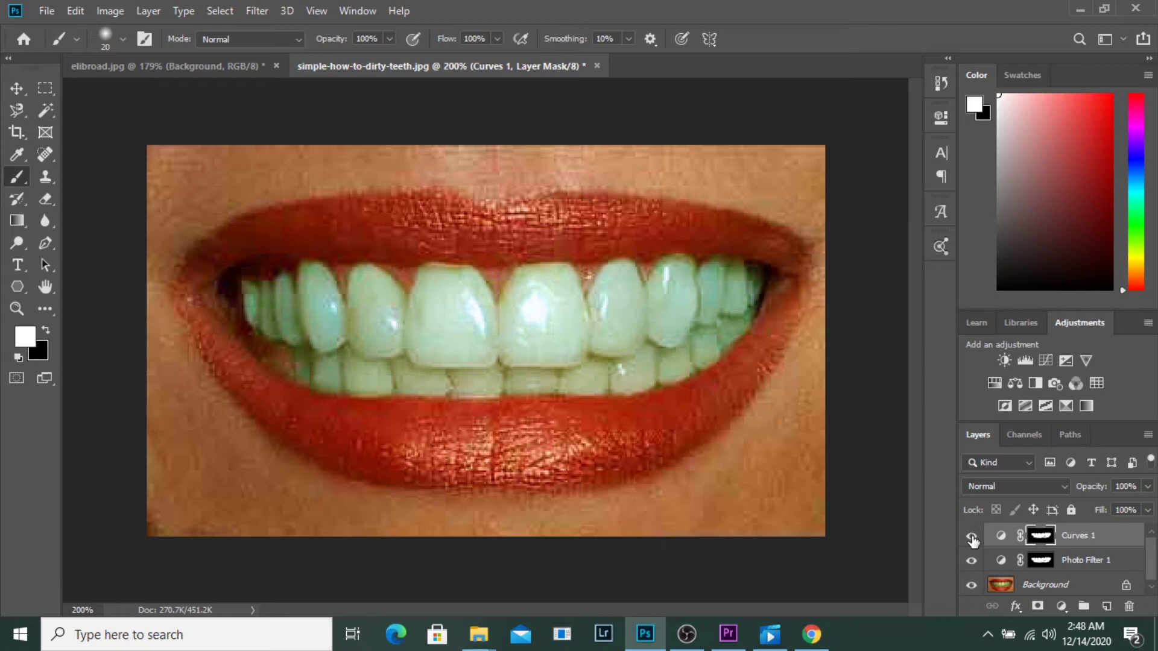
Group the Curves and Photo Filter layers and toggle the group's visibility to compare before and after.
left_click(1096, 563, "shift")
key("ctrl+g")
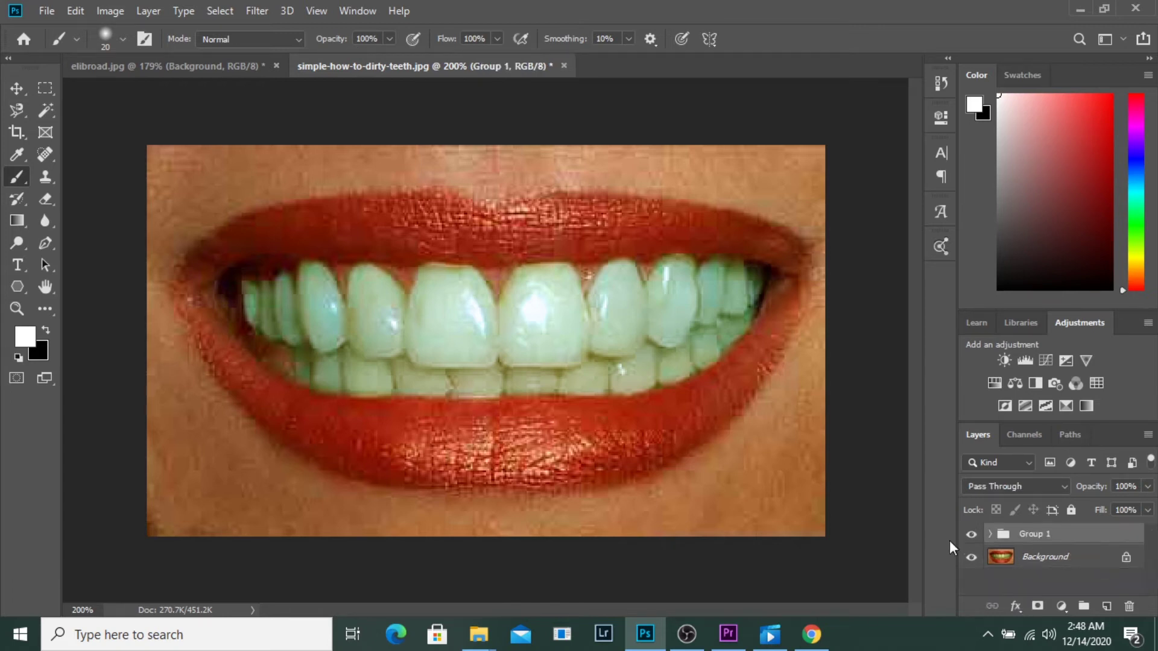
left_click(970, 537)
left_click(971, 536)
left_click(970, 537)
left_click(971, 537)
left_click(971, 537)
left_click(970, 536)
left_click(971, 537)
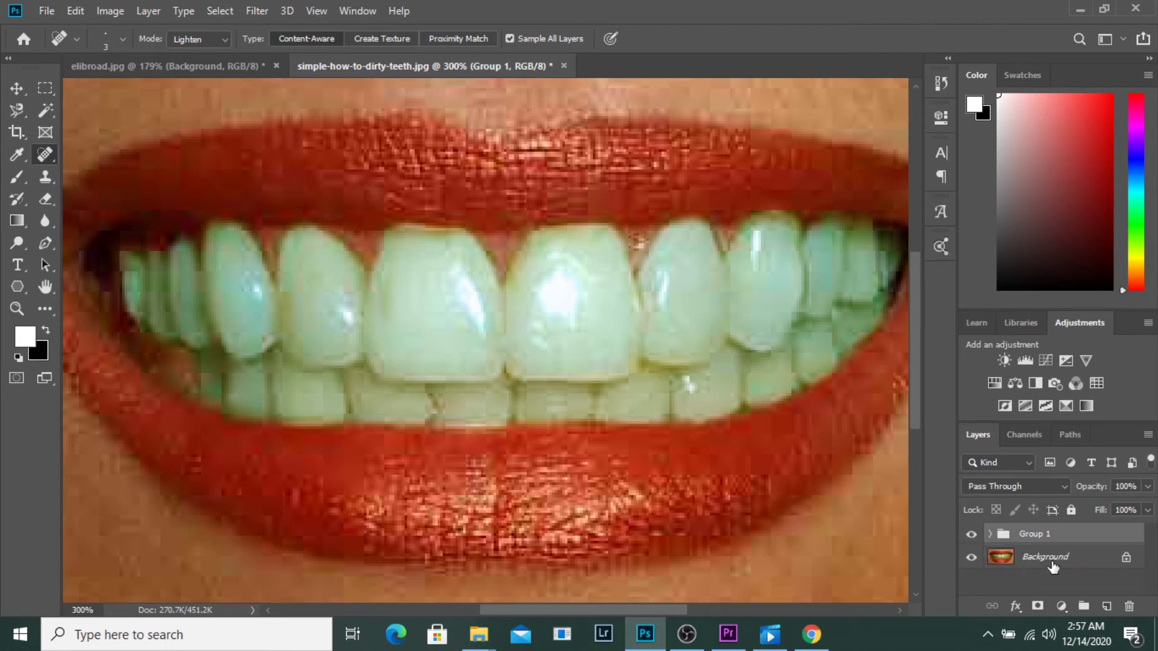
Add a second Curves adjustment layer, lower the Green channel's midtones slightly and move its black point inward to reduce the green cast.
left_click(1043, 361)
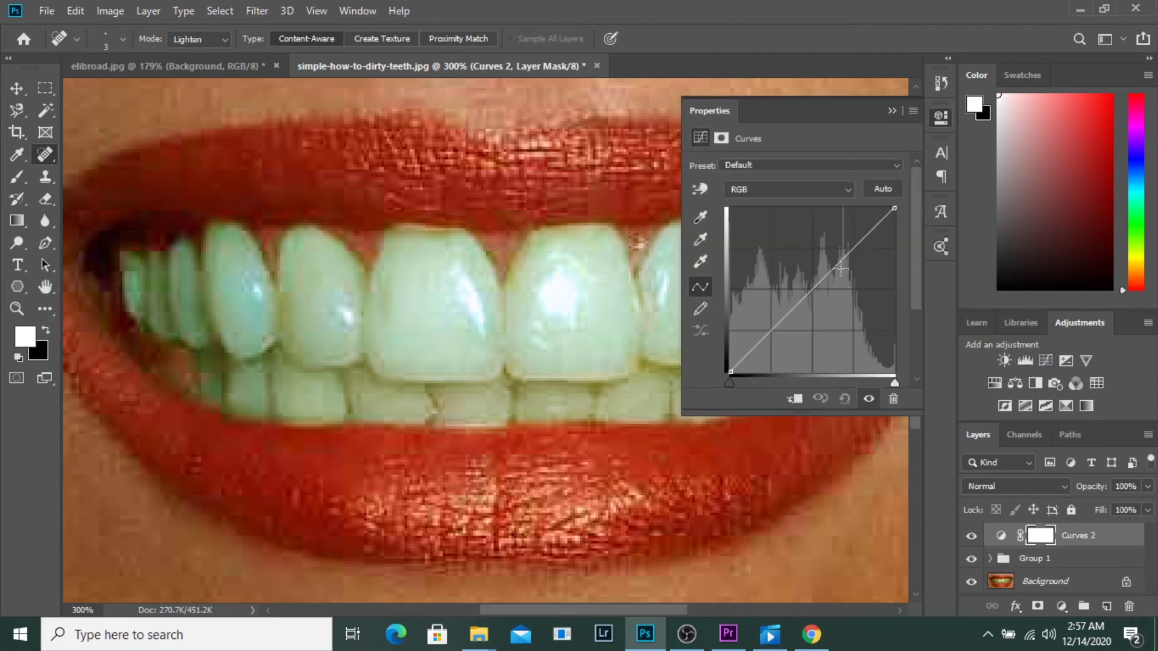
left_click(815, 192)
left_click(799, 225)
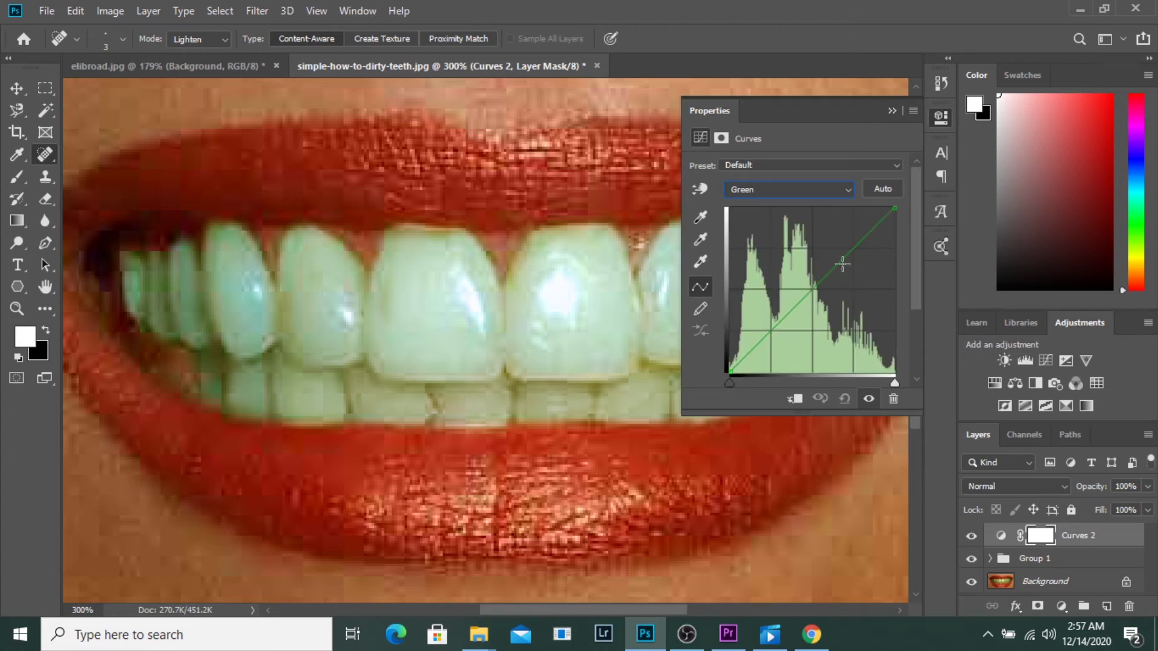
left_click(739, 373)
left_click_drag(813, 290, 822, 295)
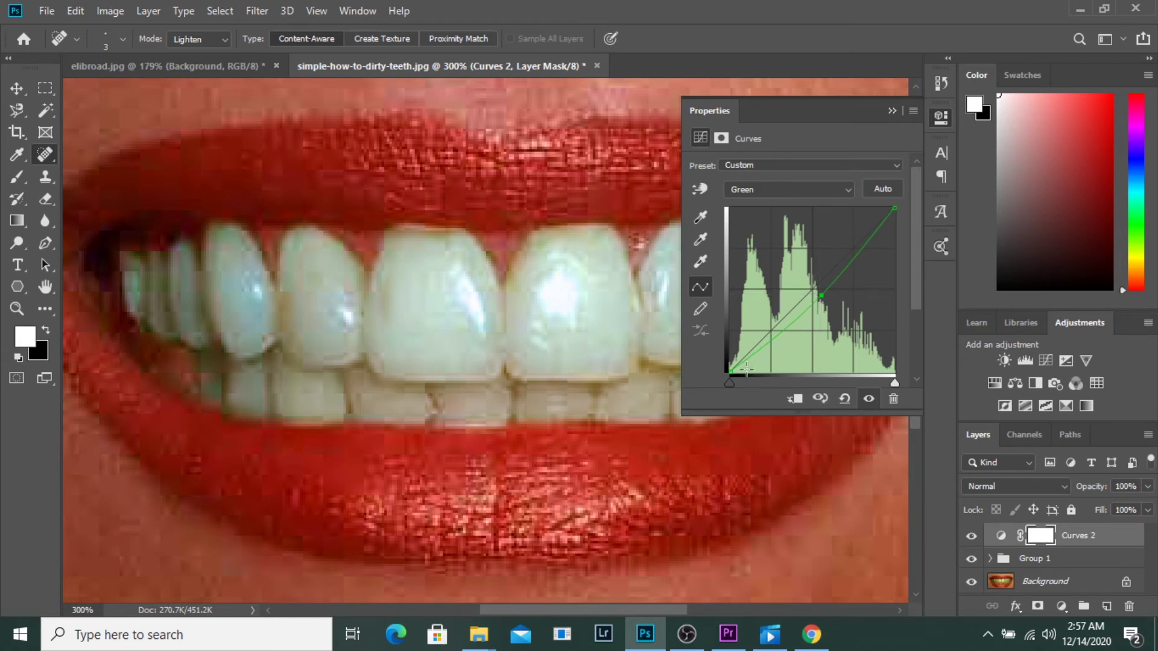
left_click_drag(729, 382, 761, 380)
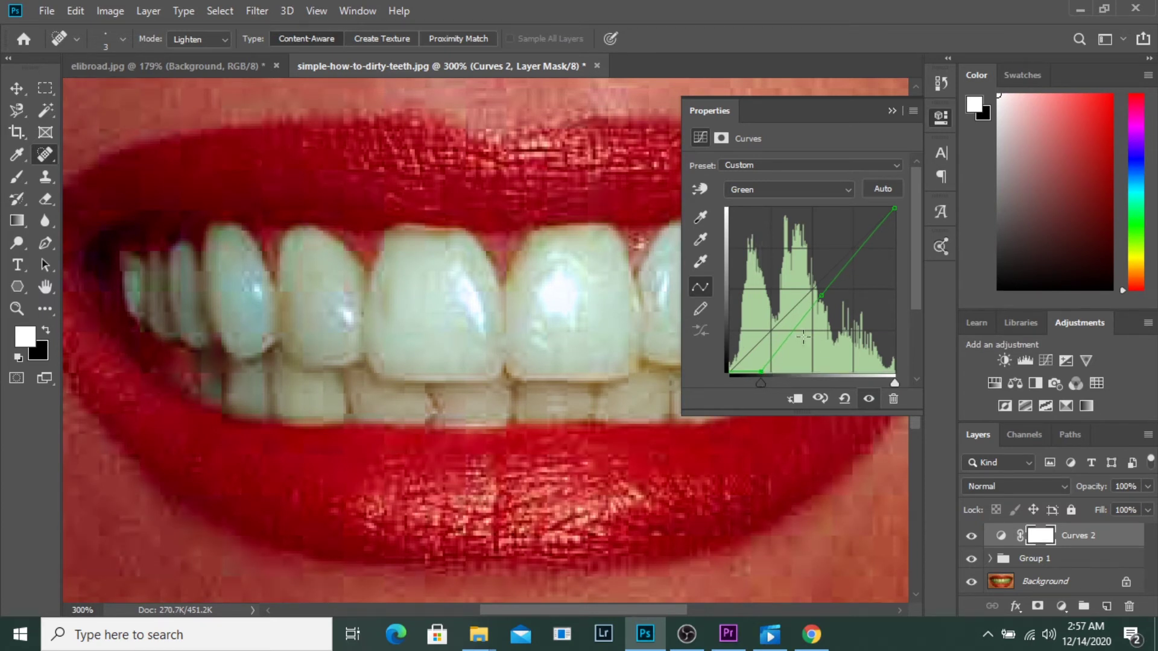
Adjust a lower-midtone point on the Green curve of the Curves 2 layer and raise the Red channel's midtones slightly.
left_click_drag(797, 333, 797, 331)
left_click(816, 196)
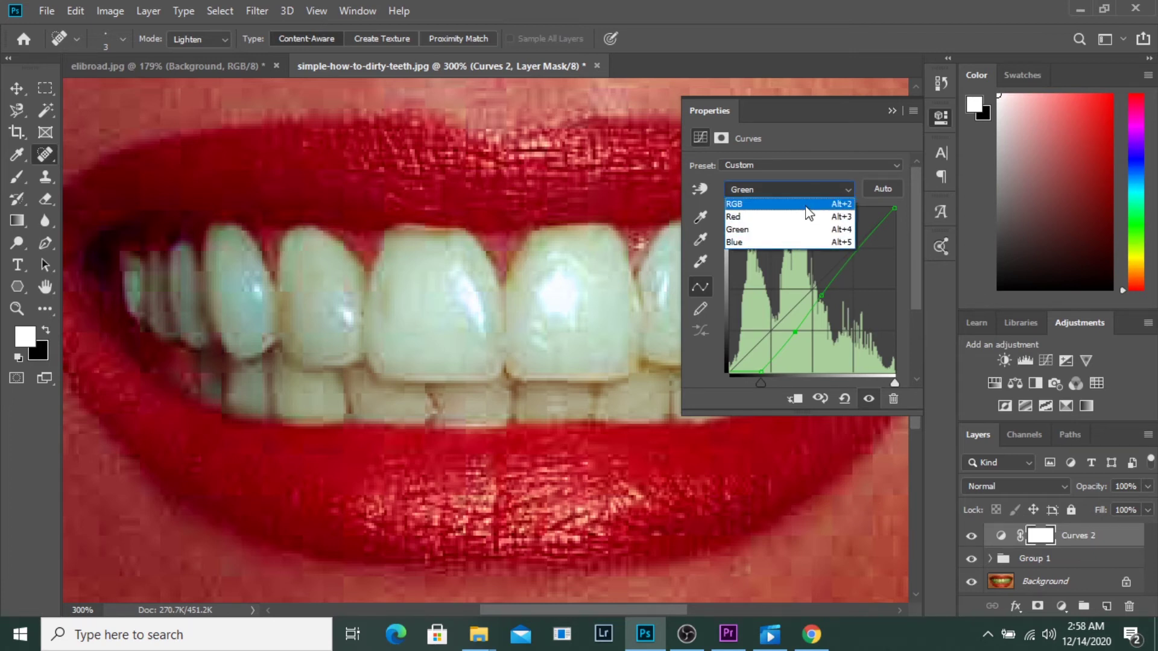
left_click(809, 219)
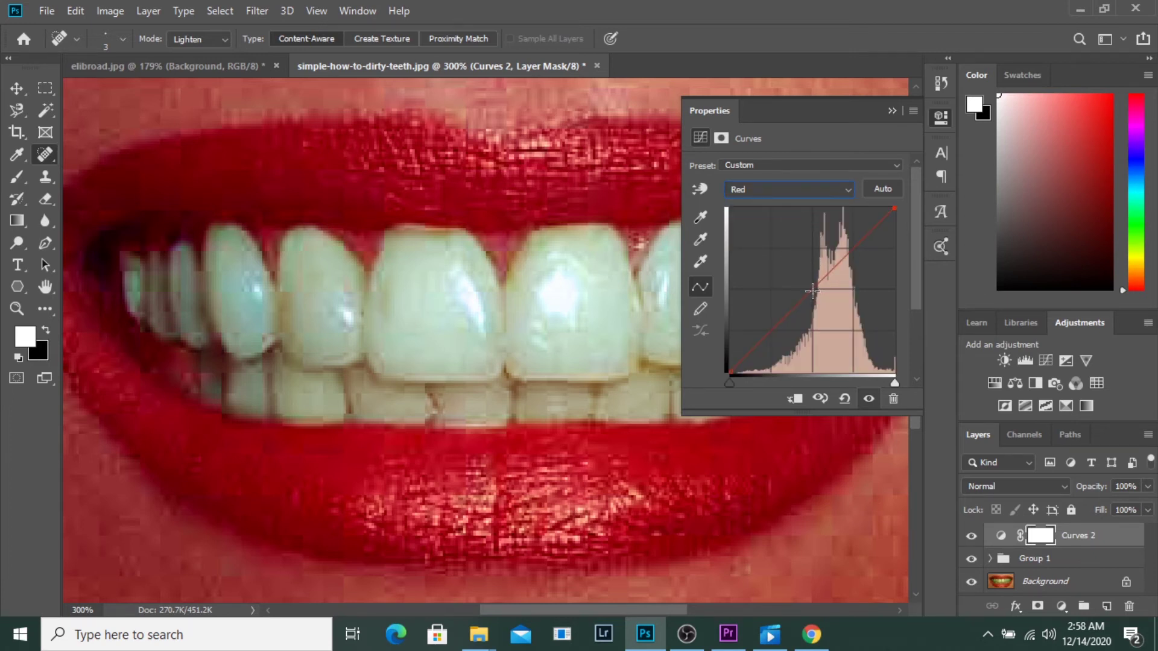
left_click_drag(813, 290, 811, 286)
Raise the Blue channel's midtones slightly in the Curves 2 adjustment and move its white point inward.
left_click(800, 194)
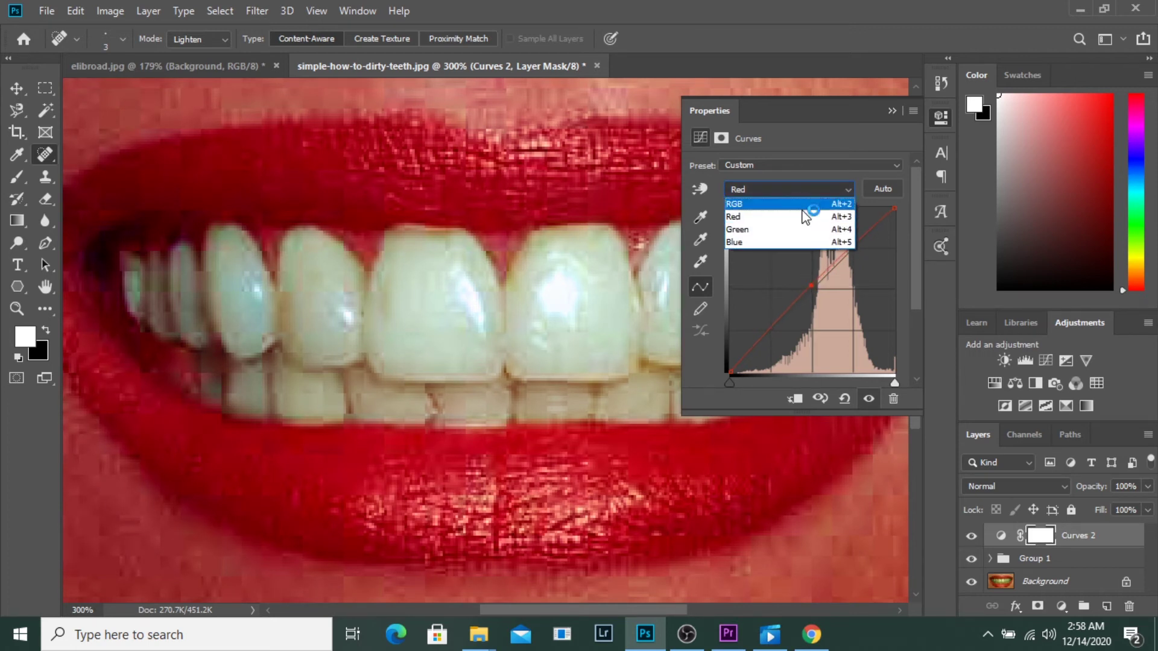
left_click(807, 240)
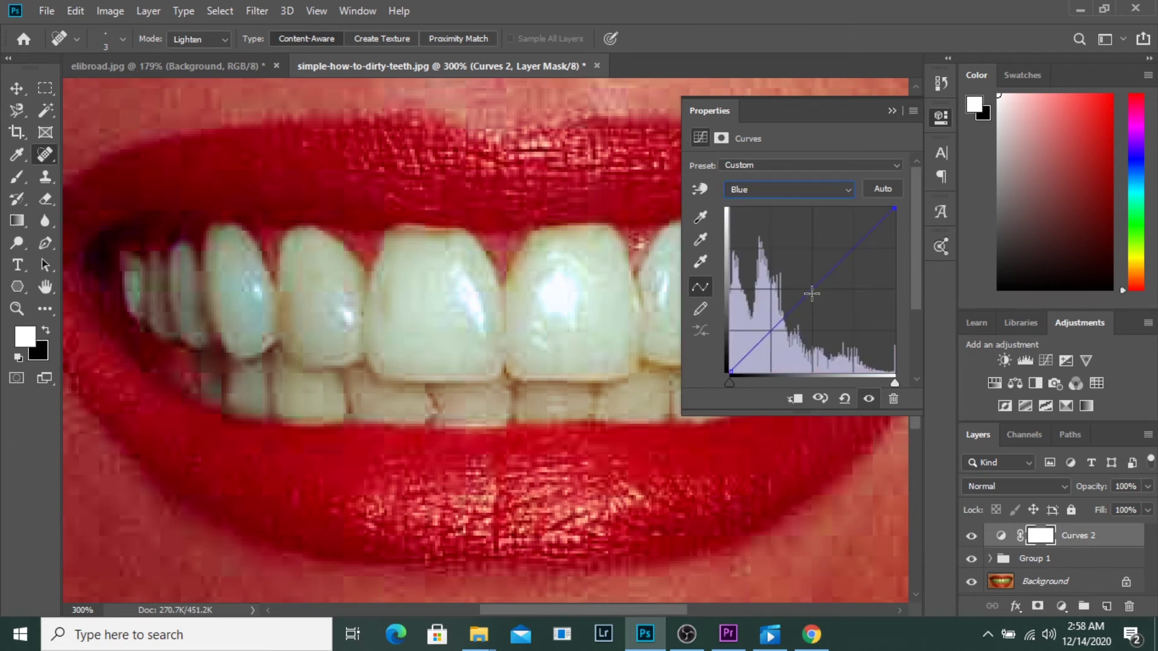
left_click_drag(809, 293, 805, 284)
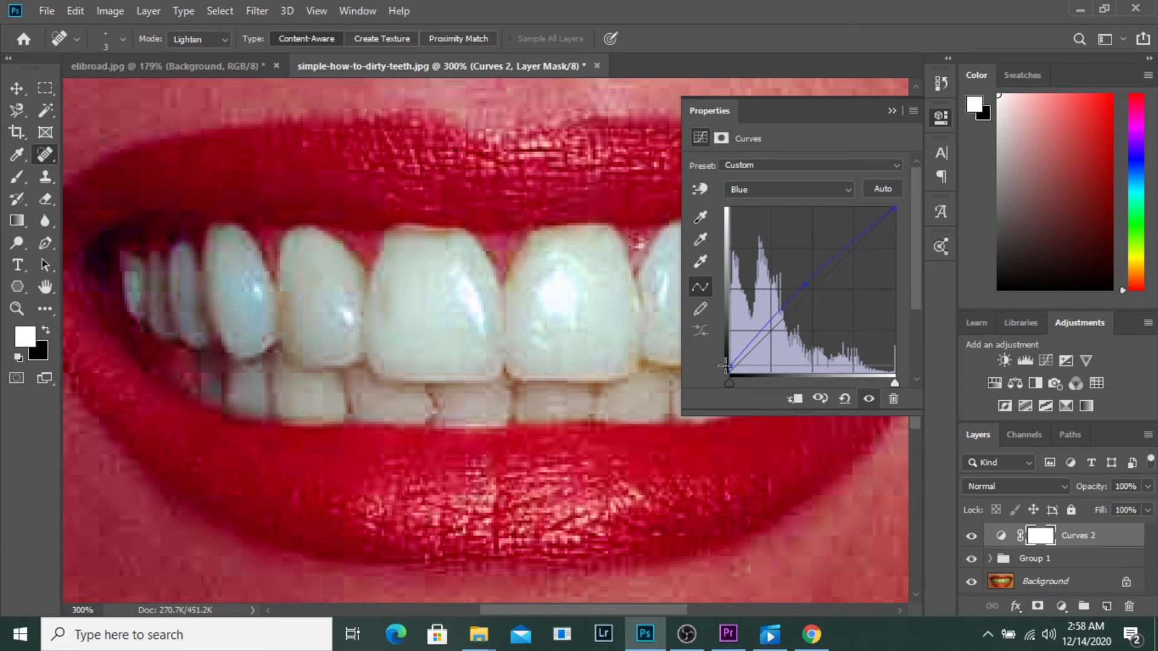
left_click(725, 366)
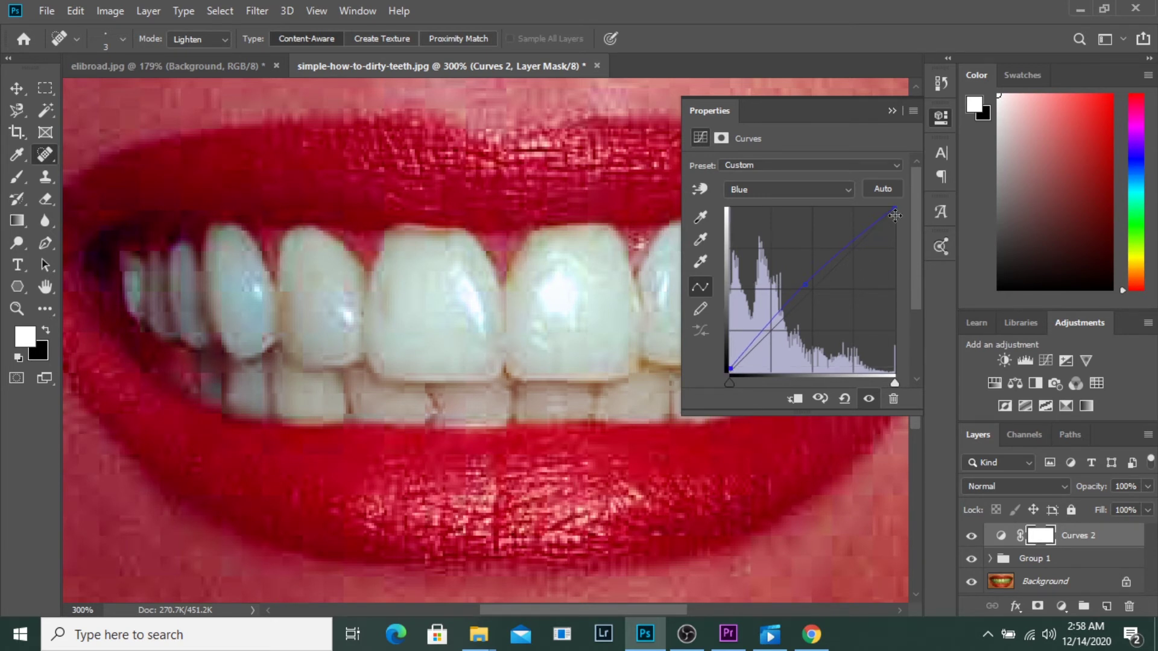
mouse_move(895, 209)
left_mouse_down()
mouse_move(885, 207)
mouse_move(897, 208)
mouse_move(905, 237)
mouse_move(896, 208)
mouse_move(854, 208)
mouse_move(875, 207)
left_mouse_up()
left_click(891, 111)
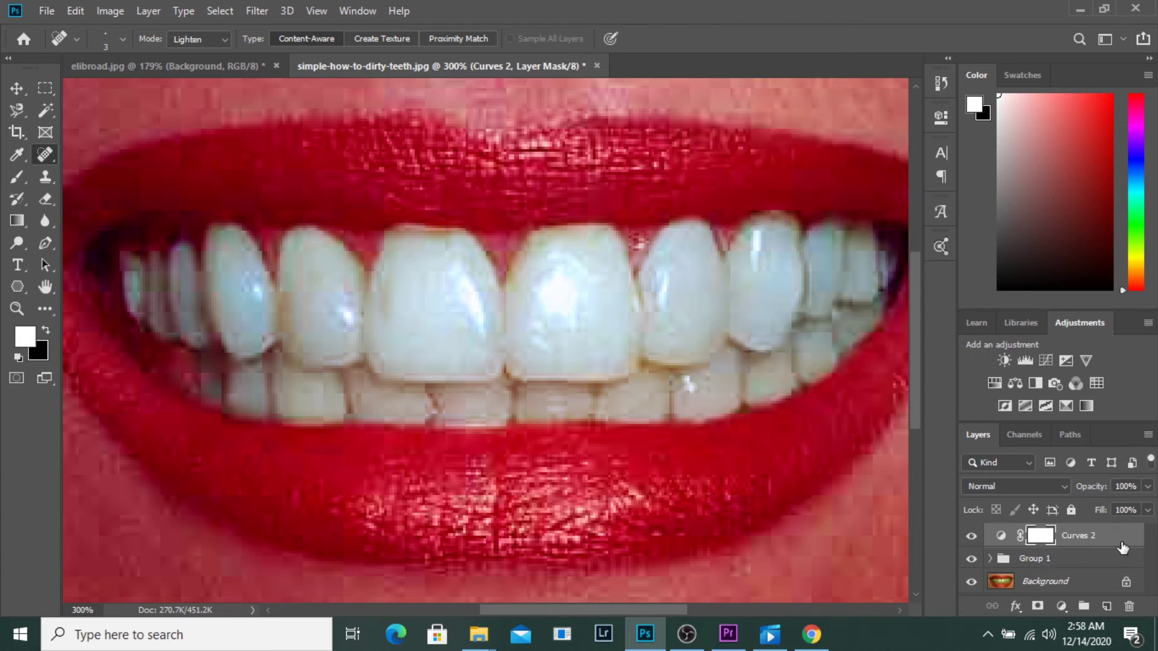
Lower the Curves 2 layer's opacity to 88% and invert its mask to black.
left_click_drag(1098, 494, 1088, 493)
key("ctrl+i")
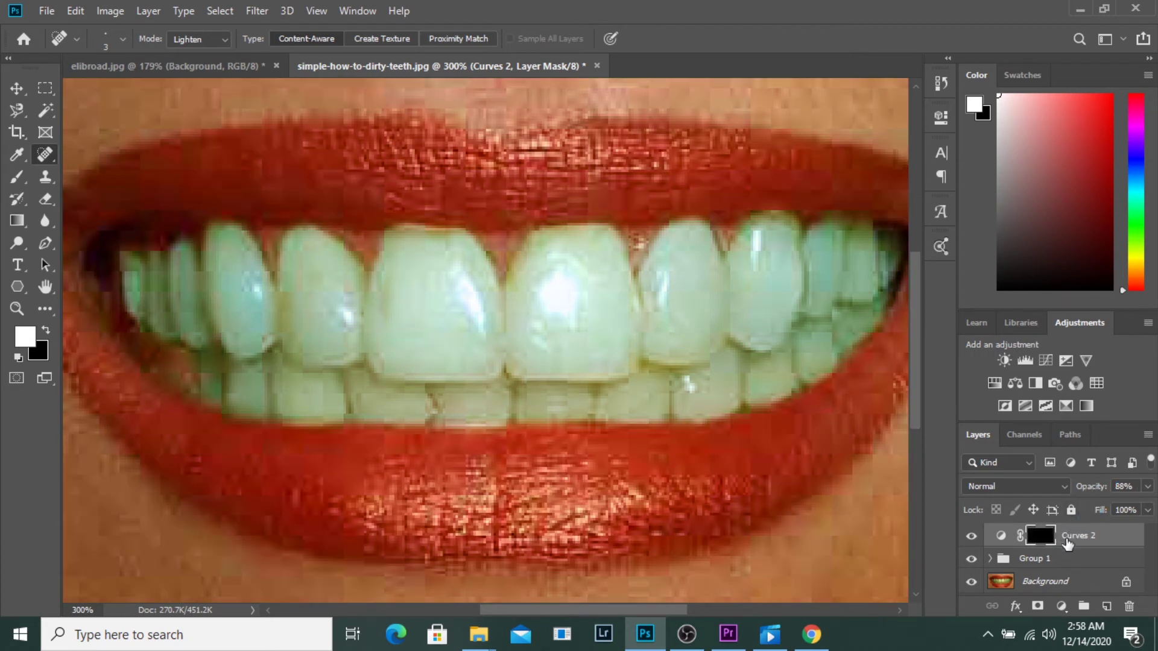
Paint white on the Curves 2 mask with a small 9 px brush over the back teeth and along the teeth's lower edge.
key("b")
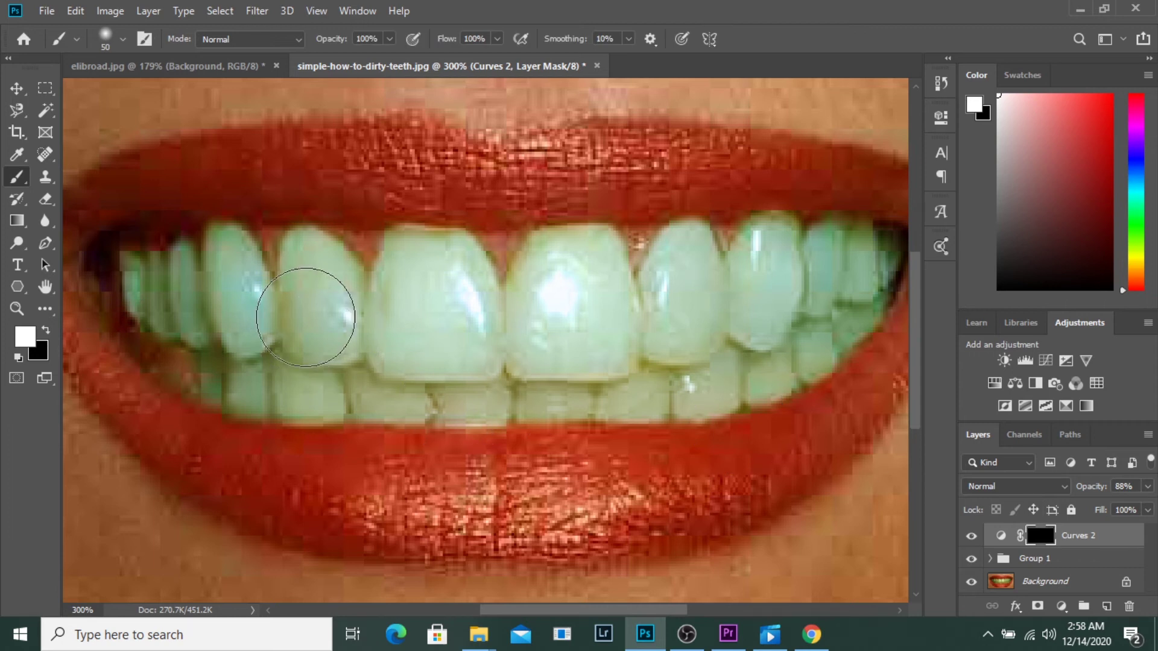
key("bracketleft")
key("bracketleft")
key("bracketleft")
key("bracketleft")
key("bracketleft")
mouse_move(131, 260)
left_mouse_down()
mouse_move(141, 314)
mouse_move(161, 259)
mouse_move(164, 340)
mouse_move(274, 357)
mouse_move(205, 391)
mouse_move(551, 422)
left_mouse_up()
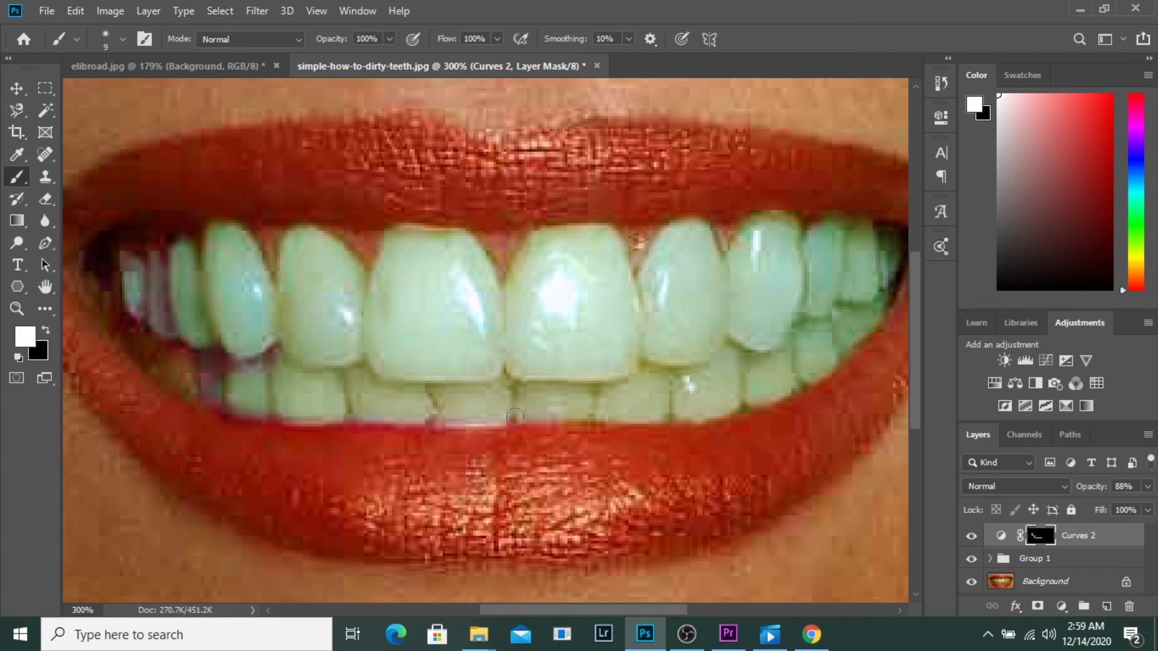
mouse_move(883, 235)
left_mouse_down()
mouse_move(826, 220)
mouse_move(813, 243)
mouse_move(874, 275)
mouse_move(761, 323)
mouse_move(748, 403)
left_mouse_up()
Enlarge the brush to 30 px and paint the remaining teeth white on the Curves 2 mask.
key("bracketright")
key("bracketright")
key("bracketright")
mouse_move(215, 289)
left_mouse_down()
mouse_move(233, 258)
mouse_move(234, 378)
mouse_move(703, 289)
mouse_move(574, 325)
mouse_move(398, 331)
mouse_move(324, 365)
mouse_move(305, 253)
mouse_move(814, 365)
mouse_move(527, 336)
mouse_move(557, 365)
left_mouse_up()
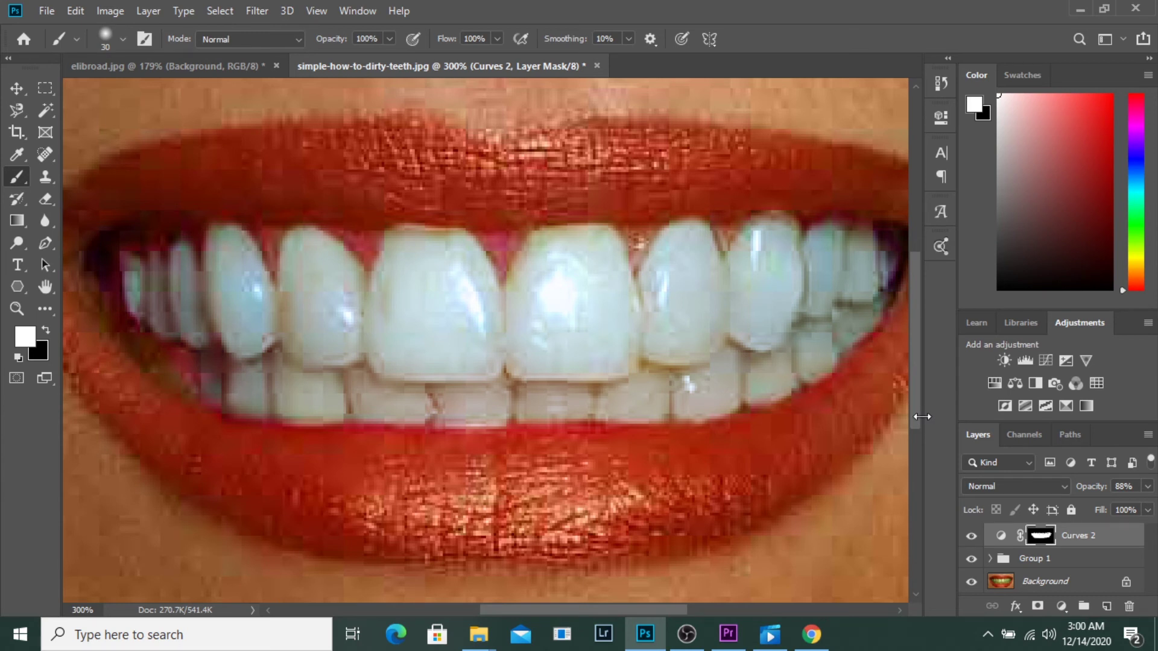
Toggle the Curves 2 layer's visibility to compare the teeth's color with and without the correction.
left_click(971, 538)
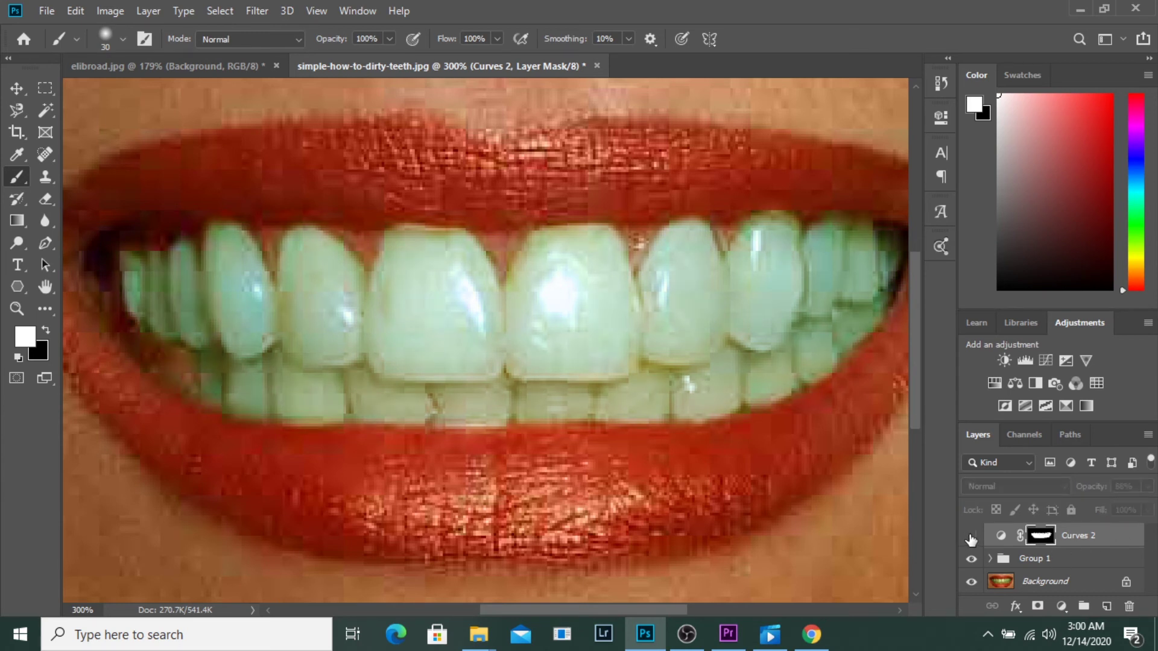
left_click(970, 538)
left_click(971, 538)
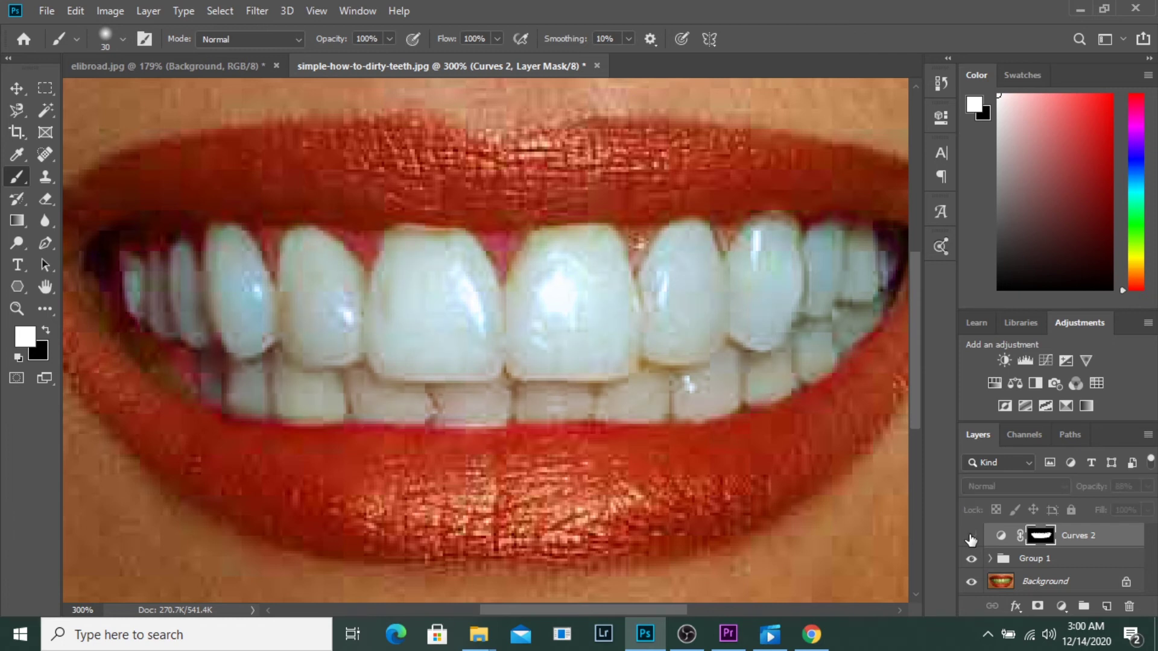
left_click(971, 538)
left_click(970, 538)
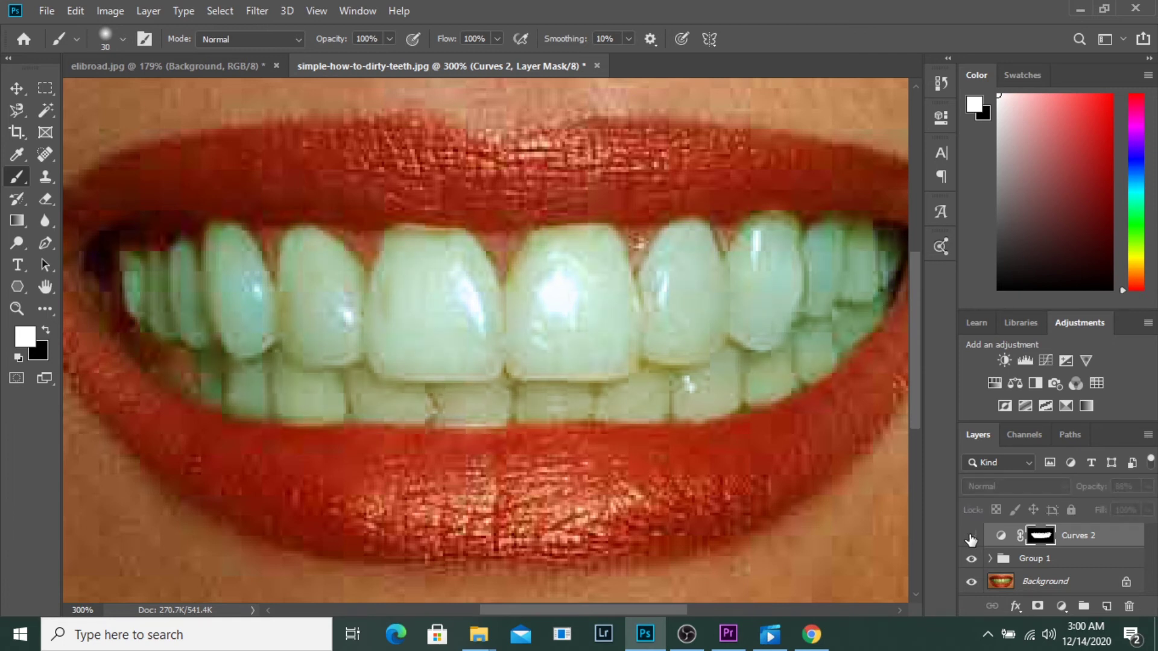
left_click(971, 538)
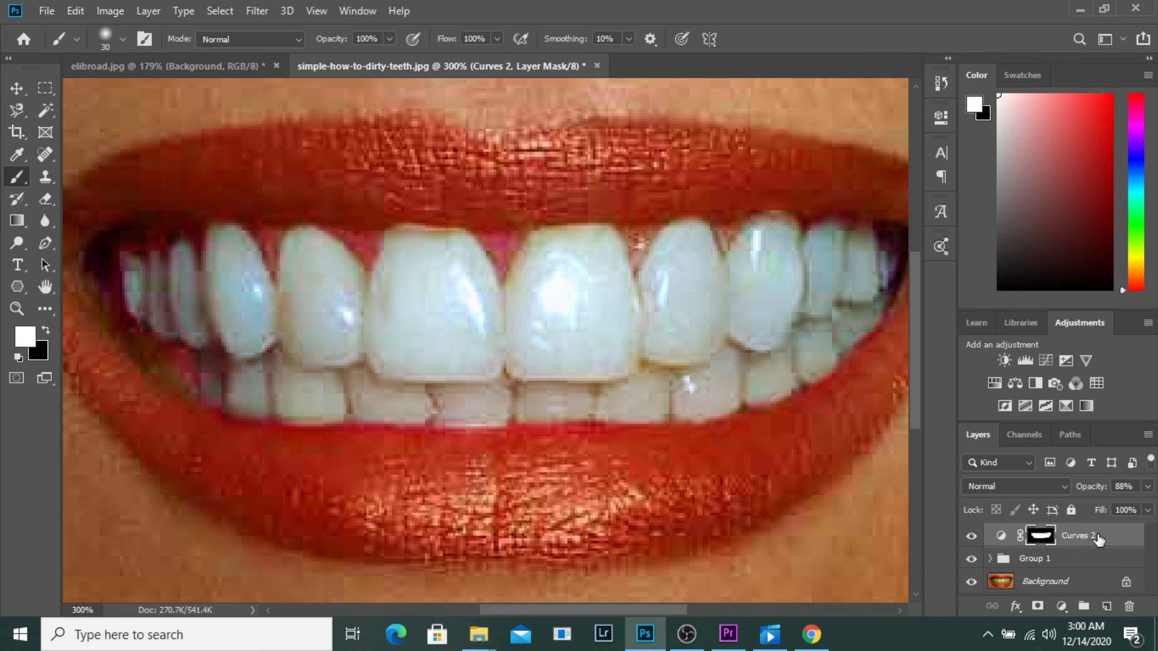
Move the Curves 2 layer into Group 1 and toggle the group's visibility to compare before and after.
mouse_move(1108, 541)
left_mouse_down()
mouse_move(1085, 556)
mouse_move(1102, 562)
left_mouse_up()
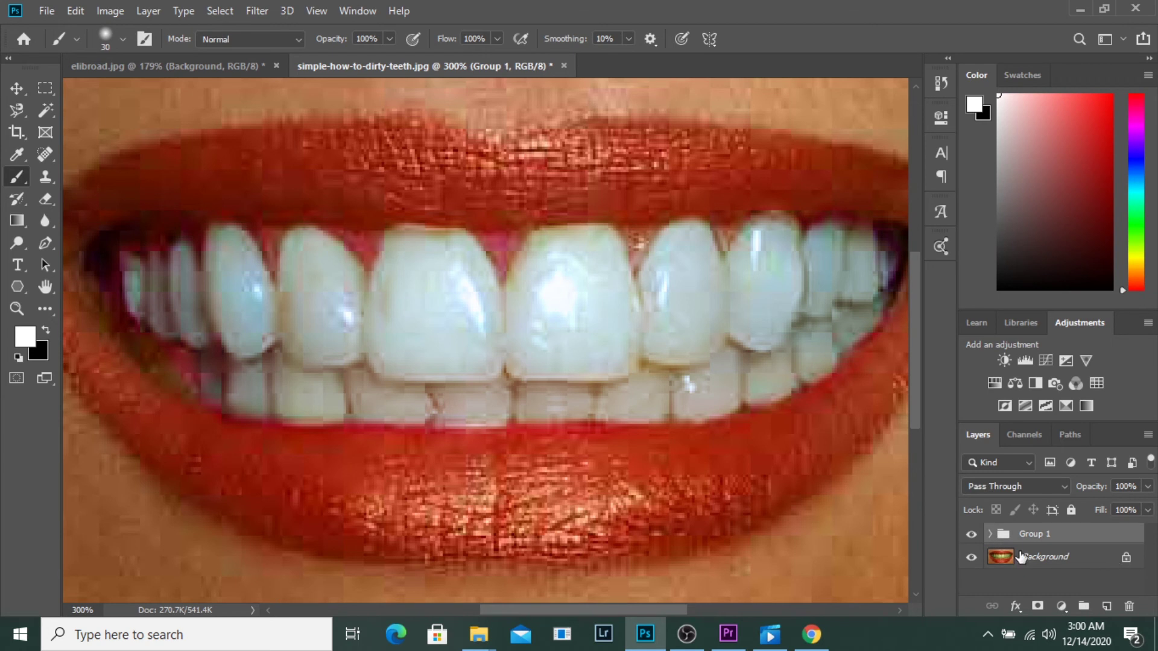
left_click(970, 536)
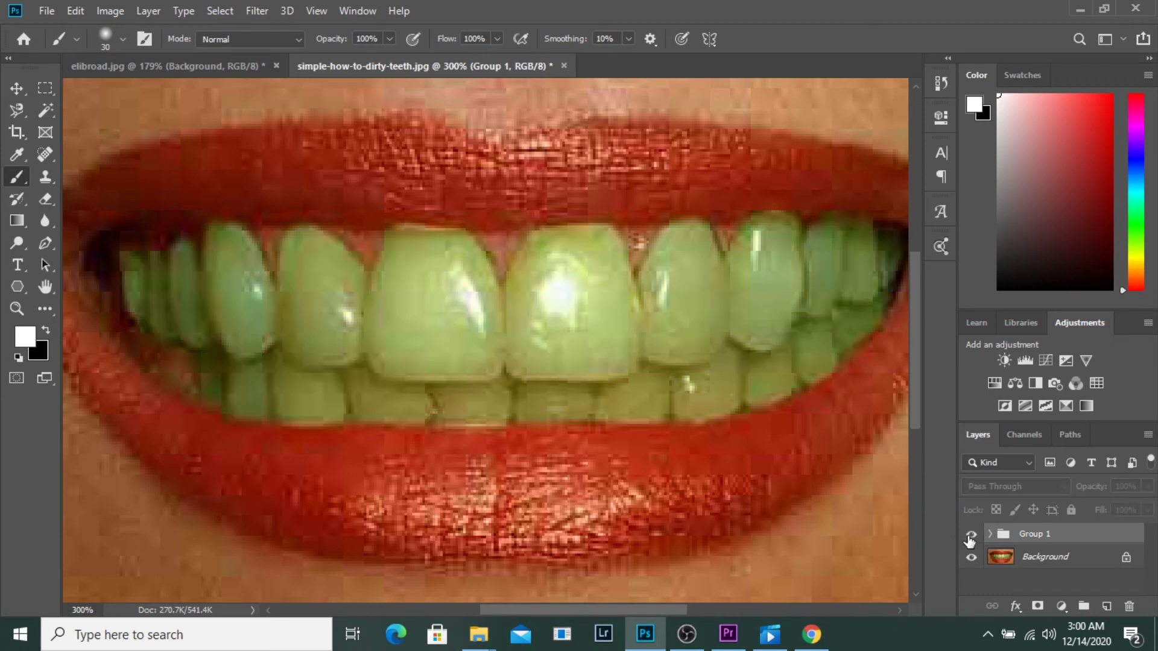
left_click(970, 536)
left_click(970, 536)
left_click(970, 536)
left_click(969, 537)
left_click(970, 536)
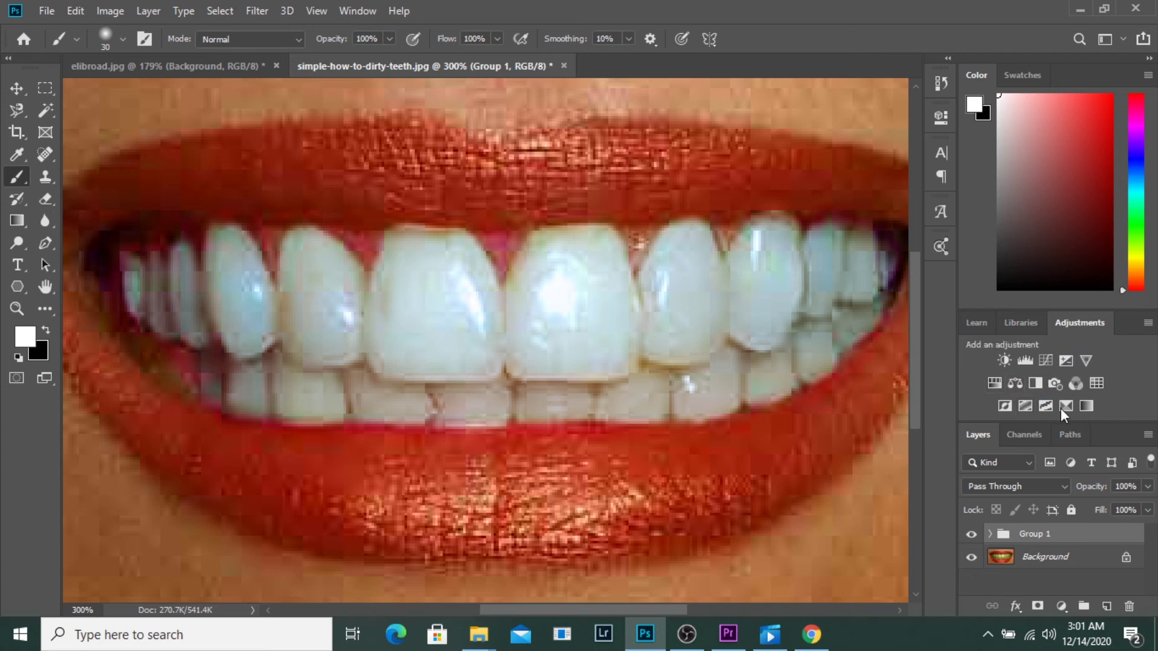
Add a Hue/Saturation adjustment layer above Group 1 and reduce the master saturation slightly, leaving hue and lightness at 0.
left_click(994, 383)
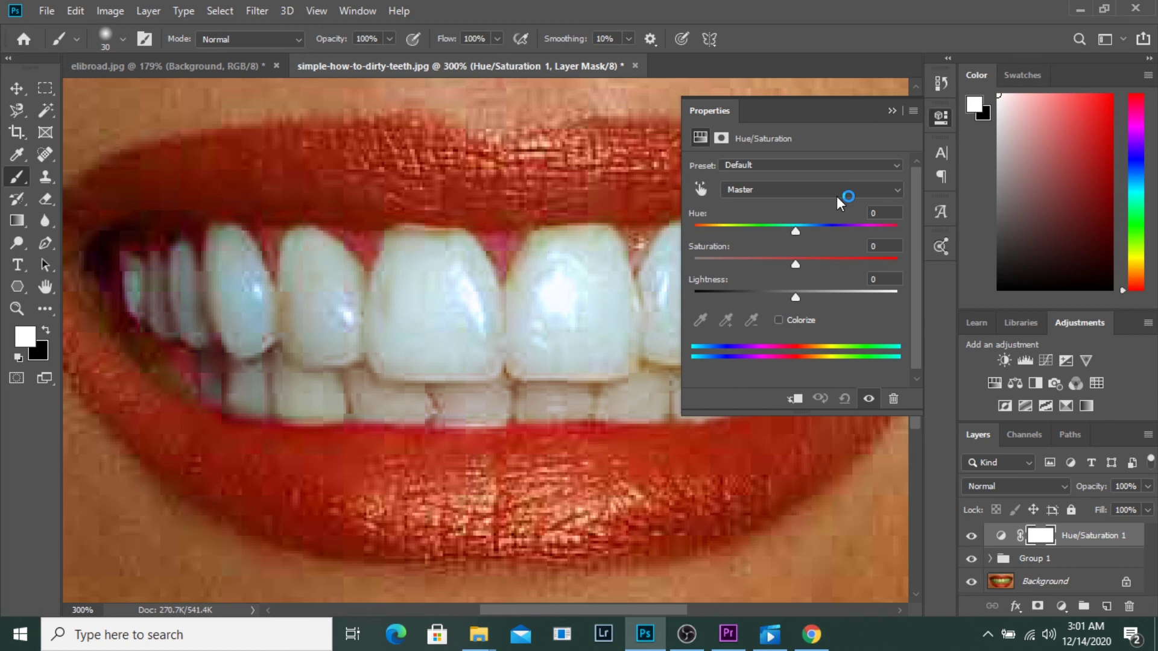
left_click_drag(792, 264, 769, 262)
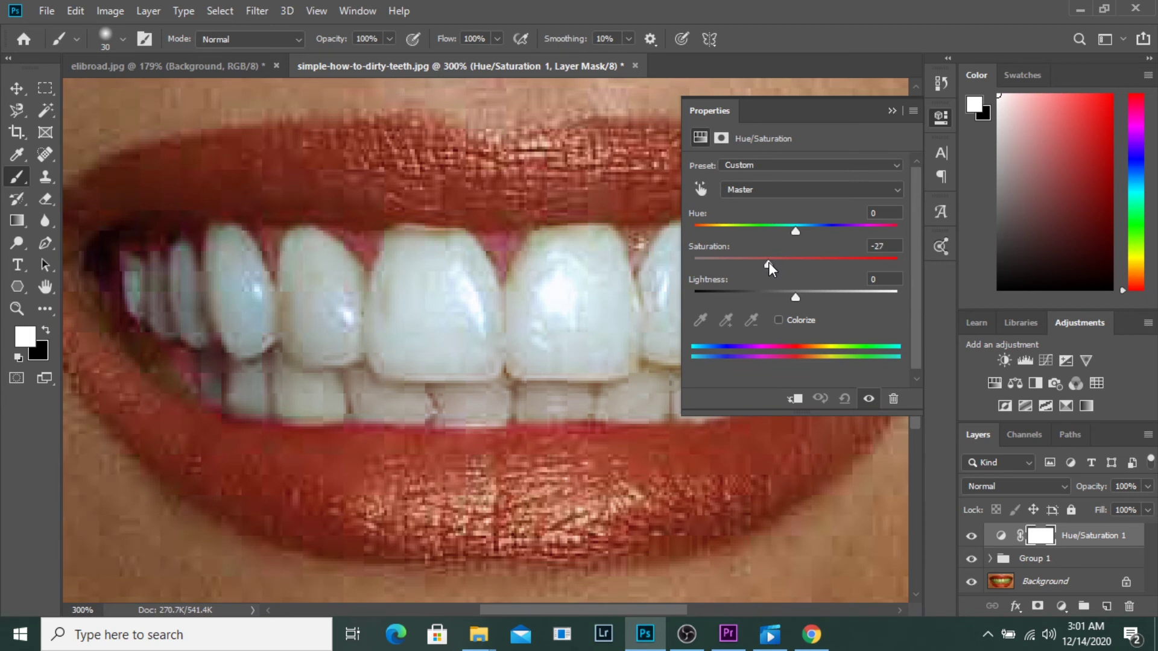
mouse_move(795, 298)
left_mouse_down()
mouse_move(809, 298)
mouse_move(789, 298)
left_mouse_up()
left_click(844, 399)
left_click_drag(794, 263, 773, 264)
mouse_move(772, 265)
left_mouse_down()
mouse_move(826, 271)
mouse_move(787, 271)
left_mouse_up()
left_click(892, 112)
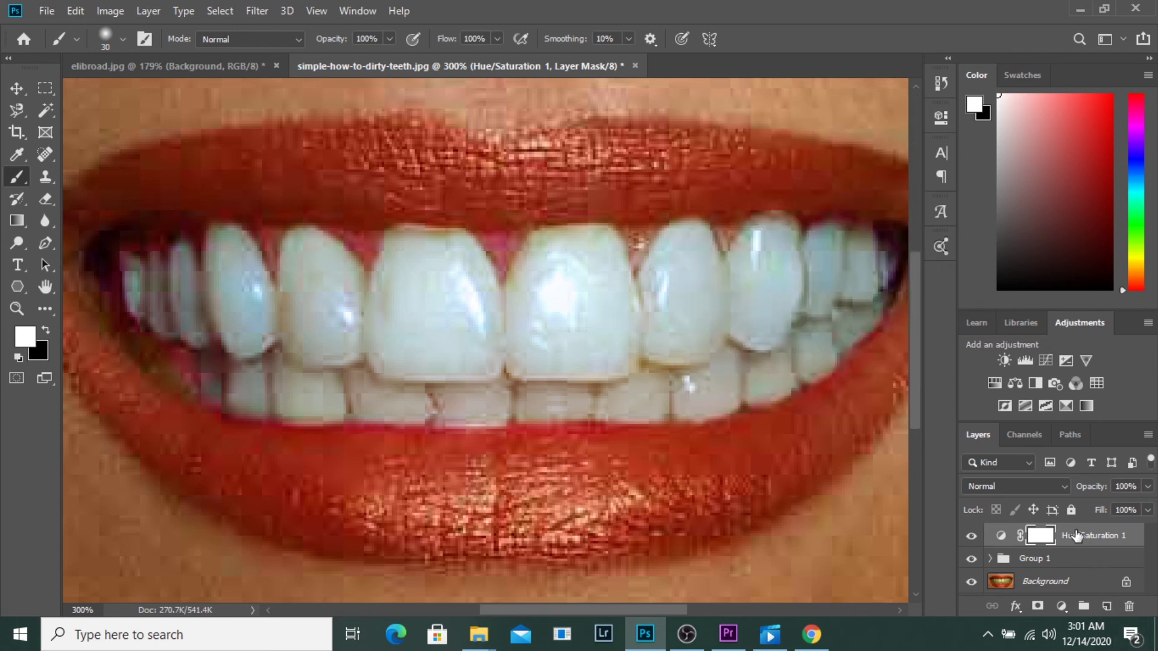
Invert the Hue/Saturation layer's mask to black and paint white over the teeth with the 30 px brush.
key("ctrl+i")
mouse_move(175, 275)
left_mouse_down()
mouse_move(148, 269)
mouse_move(135, 285)
mouse_move(135, 266)
mouse_move(184, 335)
mouse_move(133, 290)
mouse_move(186, 364)
mouse_move(150, 336)
mouse_move(140, 294)
mouse_move(206, 361)
mouse_move(309, 331)
mouse_move(302, 289)
mouse_move(308, 376)
left_mouse_up()
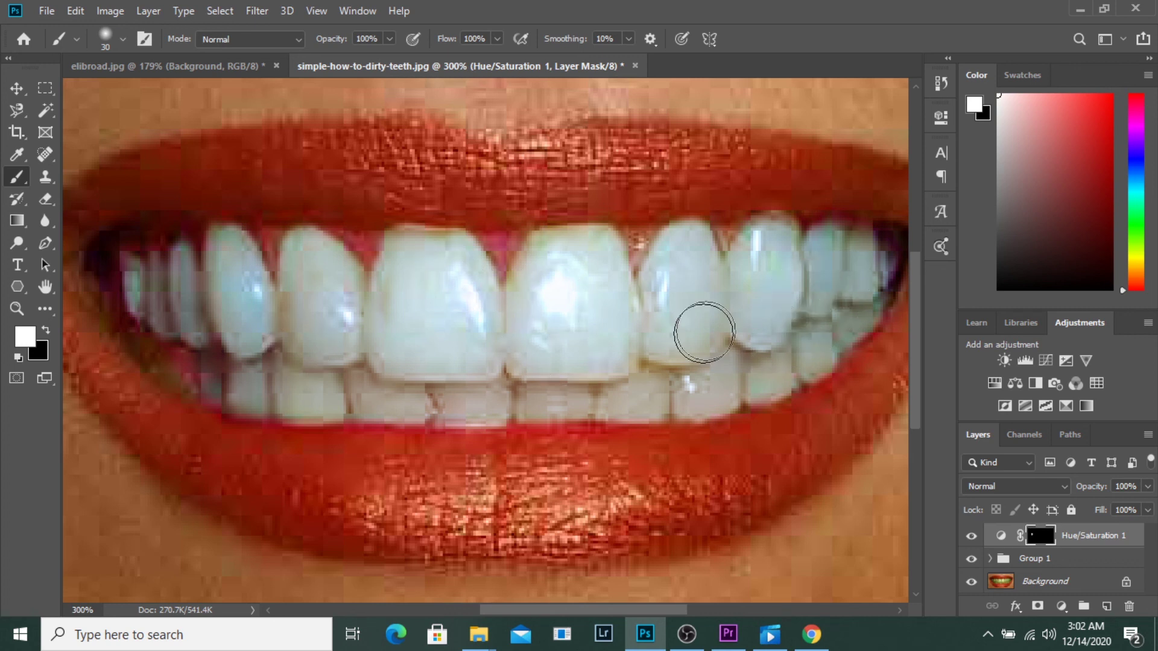
Toggle the Hue/Saturation layer's visibility to compare the teeth with and without the desaturation.
left_click(970, 536)
left_click(971, 536)
left_click(971, 536)
left_click(971, 536)
left_click(970, 536)
Move the Hue/Saturation layer into Group 1 and compare the photo with the group hidden and shown at 100% zoom.
key("ctrl+1")
left_click_drag(1025, 536, 1084, 559)
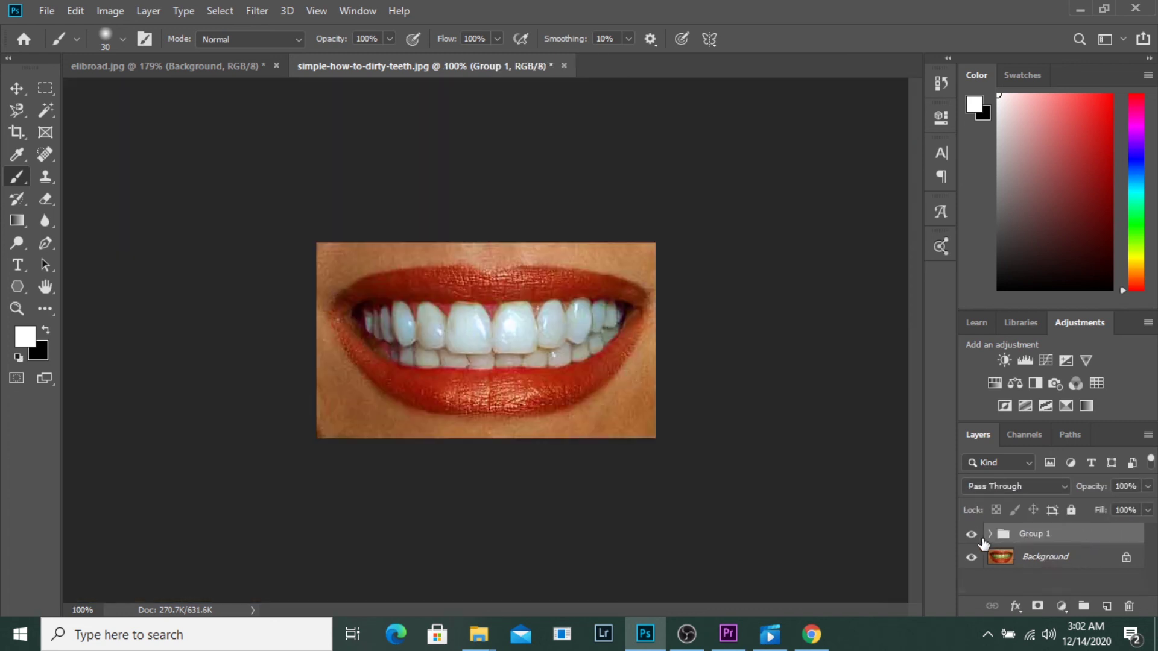
left_click(972, 535)
left_click(971, 535)
left_click(971, 535)
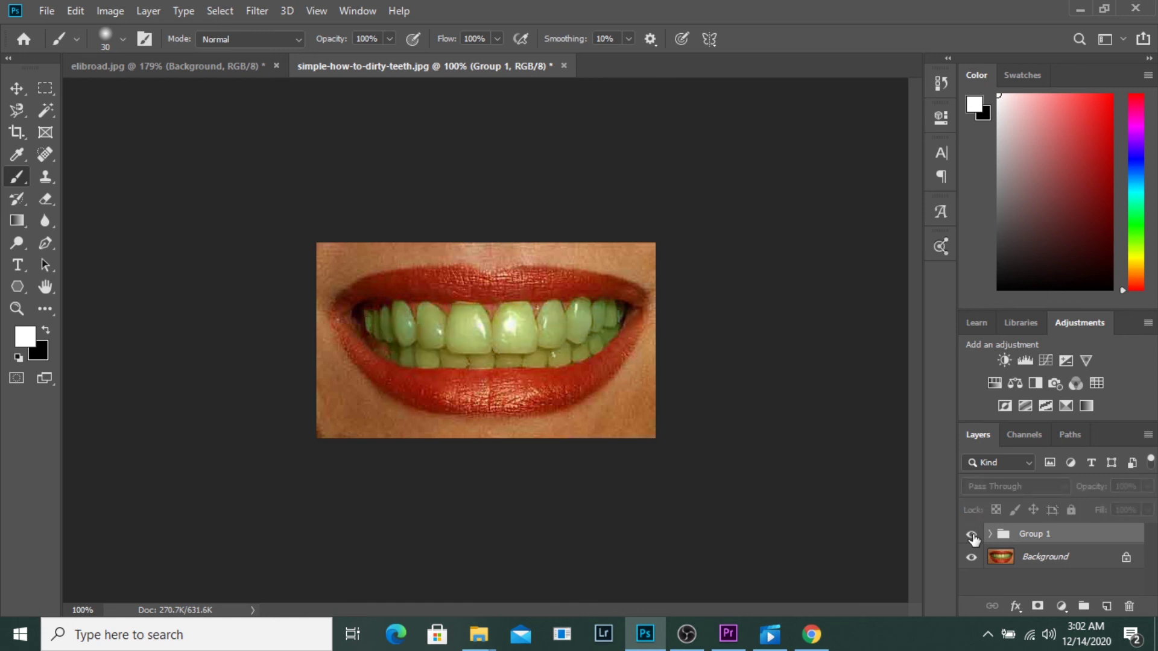
left_click(972, 534)
Expand Group 1 and raise the RGB midtones of the Curves 1 adjustment slightly to brighten the teeth.
left_click(990, 534)
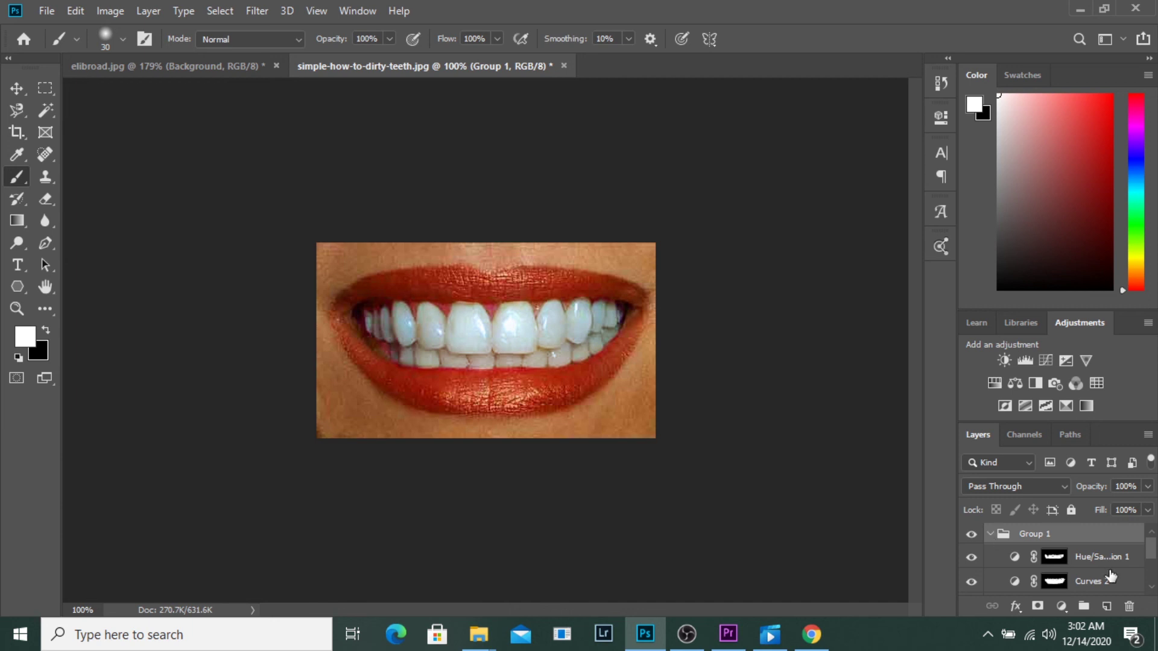
scroll(1110, 573, "down", 2)
scroll(1108, 574, "down", 1)
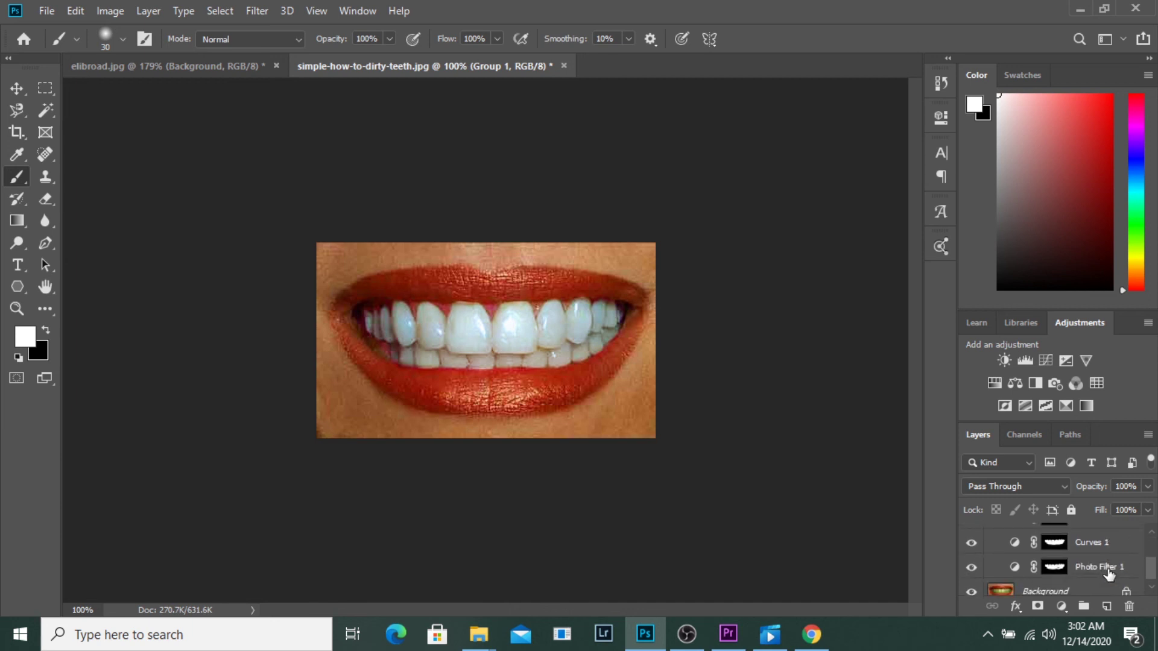
scroll(1108, 573, "up", 1)
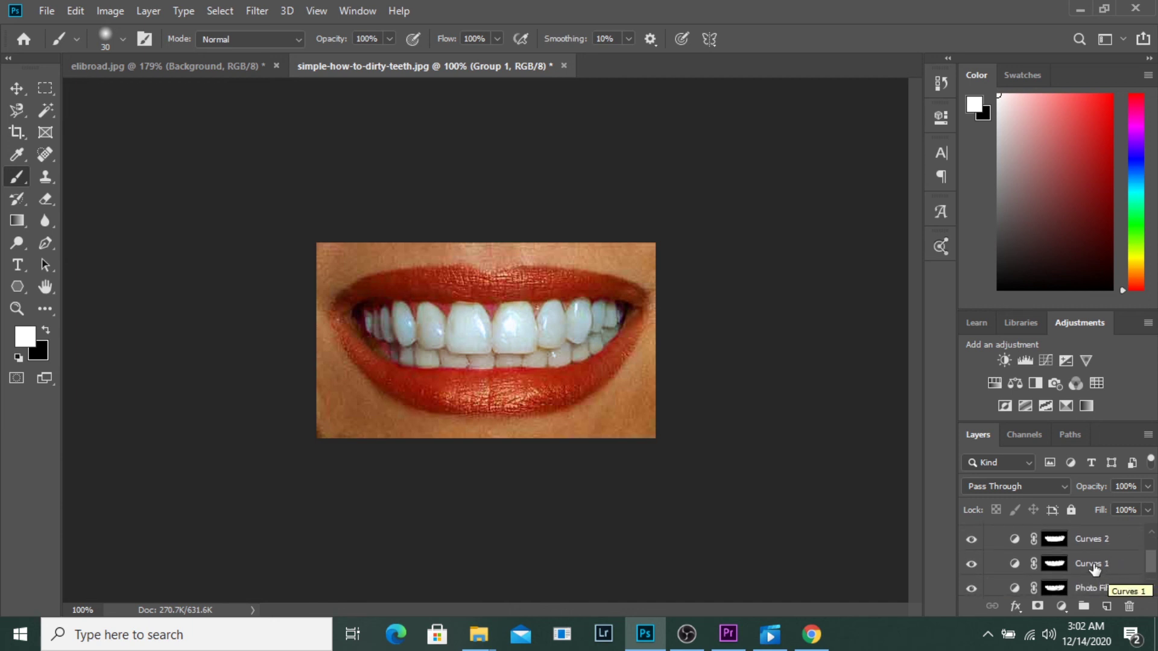
double_click(1014, 564)
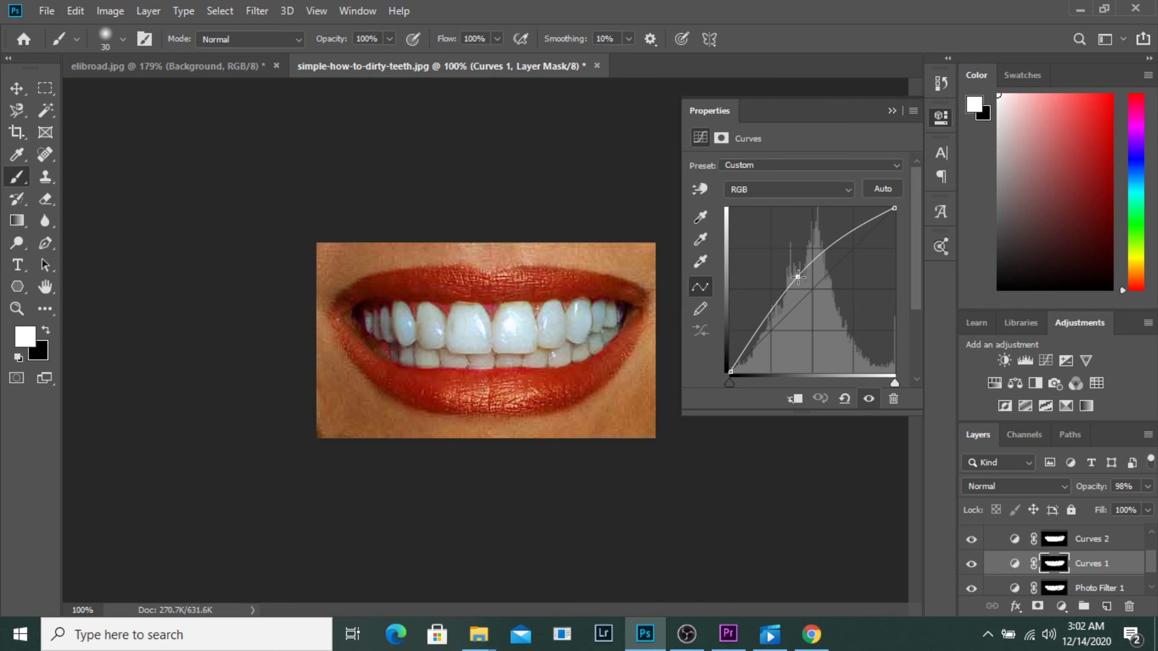
left_click_drag(794, 270, 794, 273)
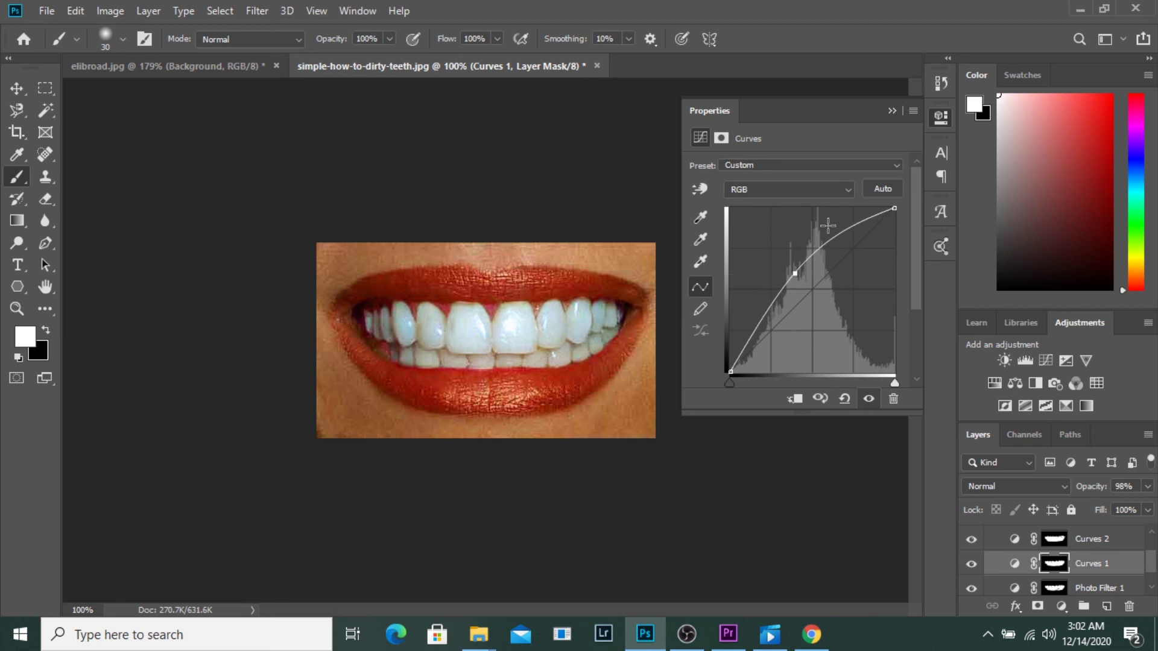
left_click(896, 109)
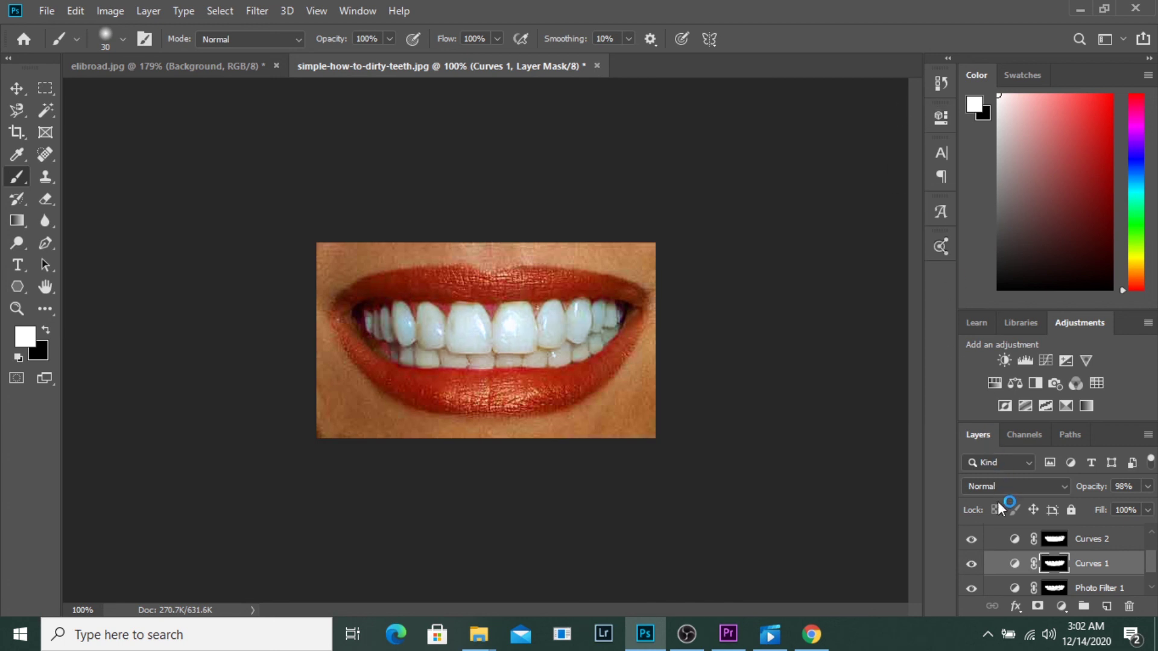
Reopen the Curves 2 adjustment and fine-tune the midtone point of its Red channel.
left_click(1013, 541)
left_click(1013, 542)
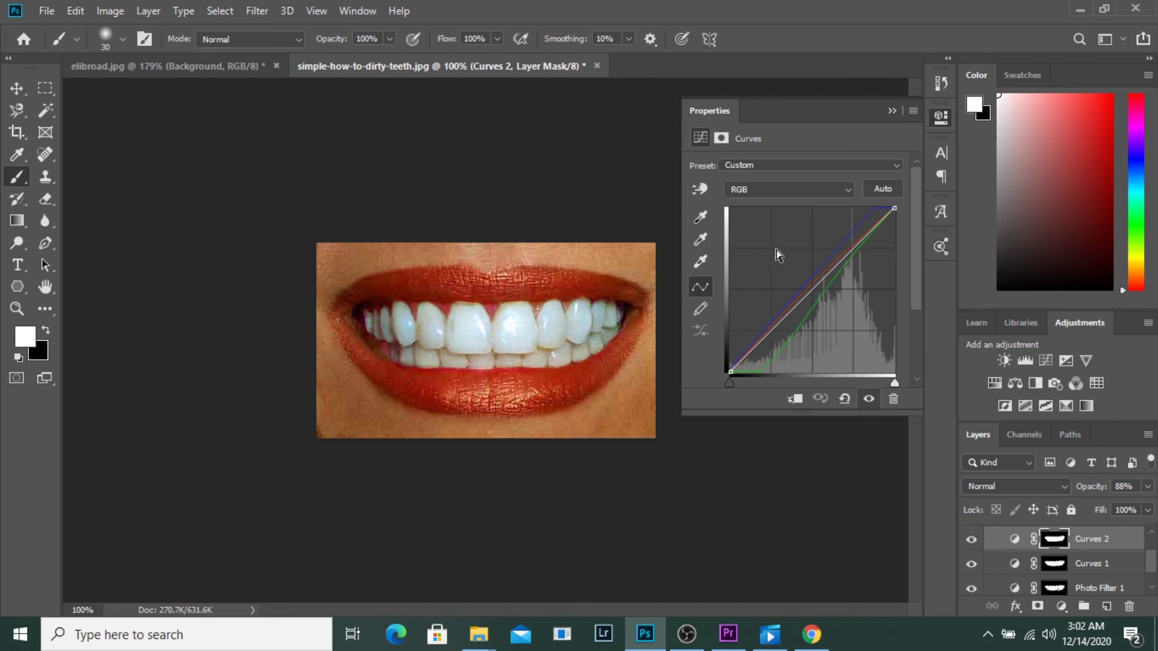
left_click(776, 190)
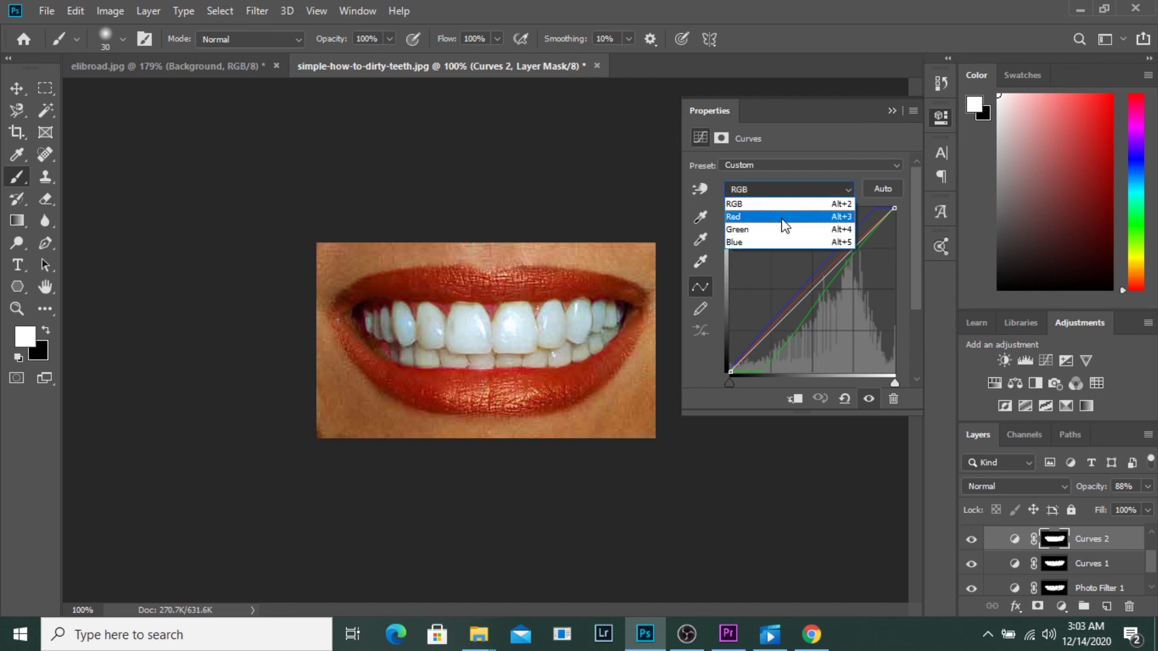
left_click(786, 230)
left_click(779, 219)
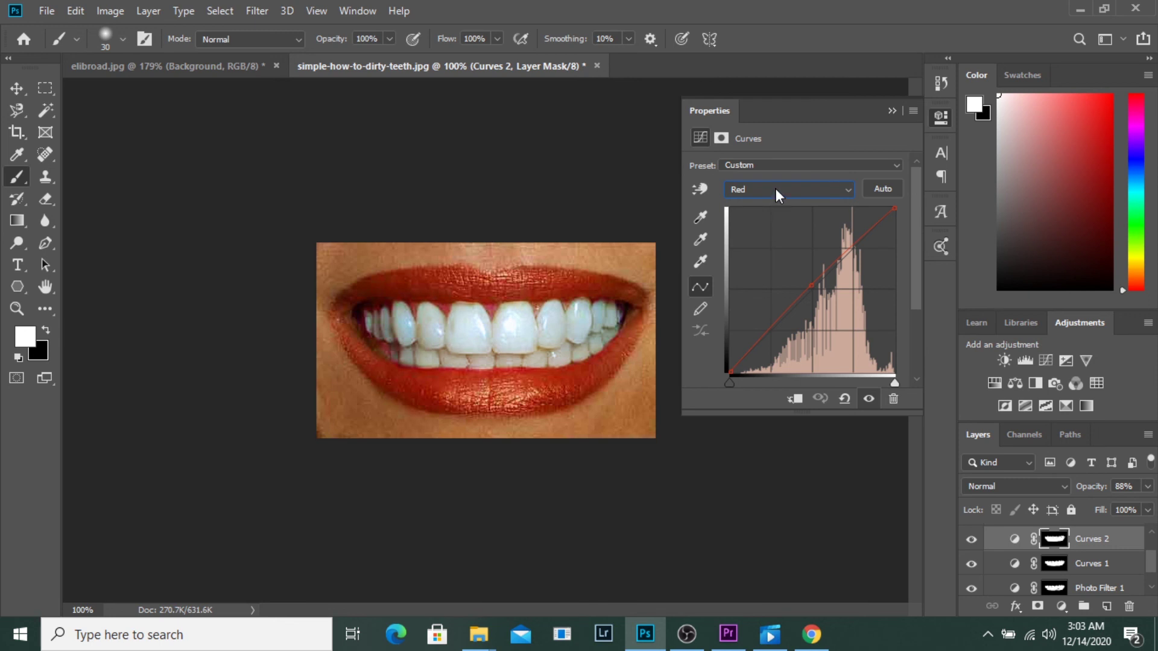
left_click(812, 286)
left_click_drag(811, 285, 812, 285)
left_click(891, 113)
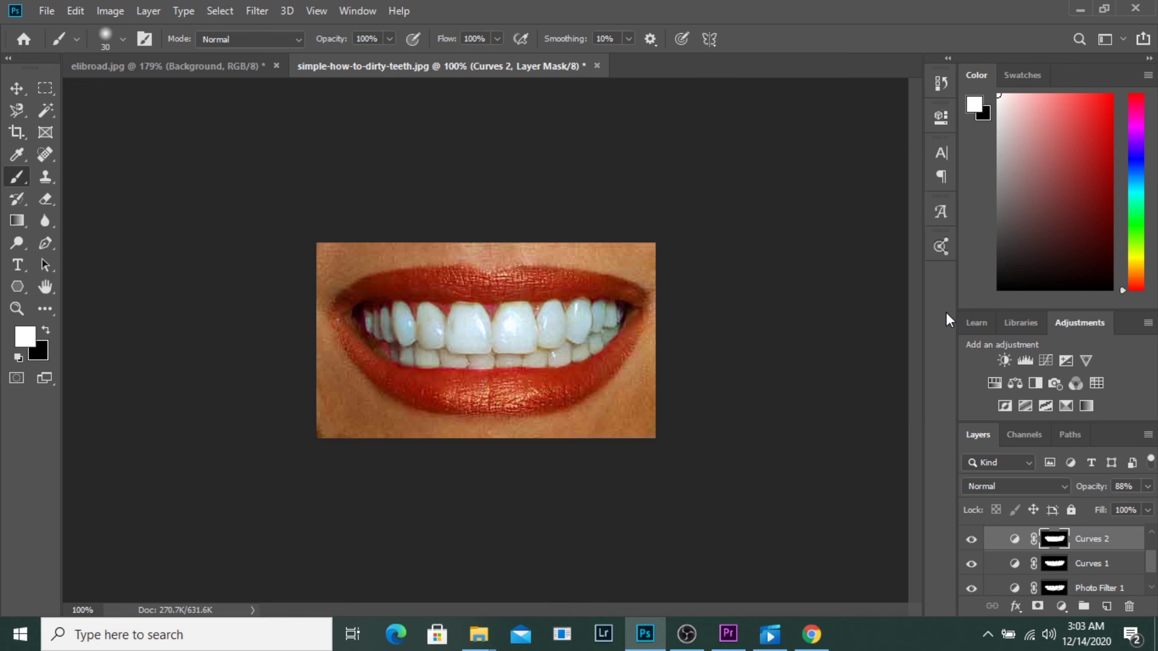
Collapse Group 1 and toggle its visibility to compare the original and whitened teeth.
scroll(1013, 531, "up", 2)
left_click(989, 535)
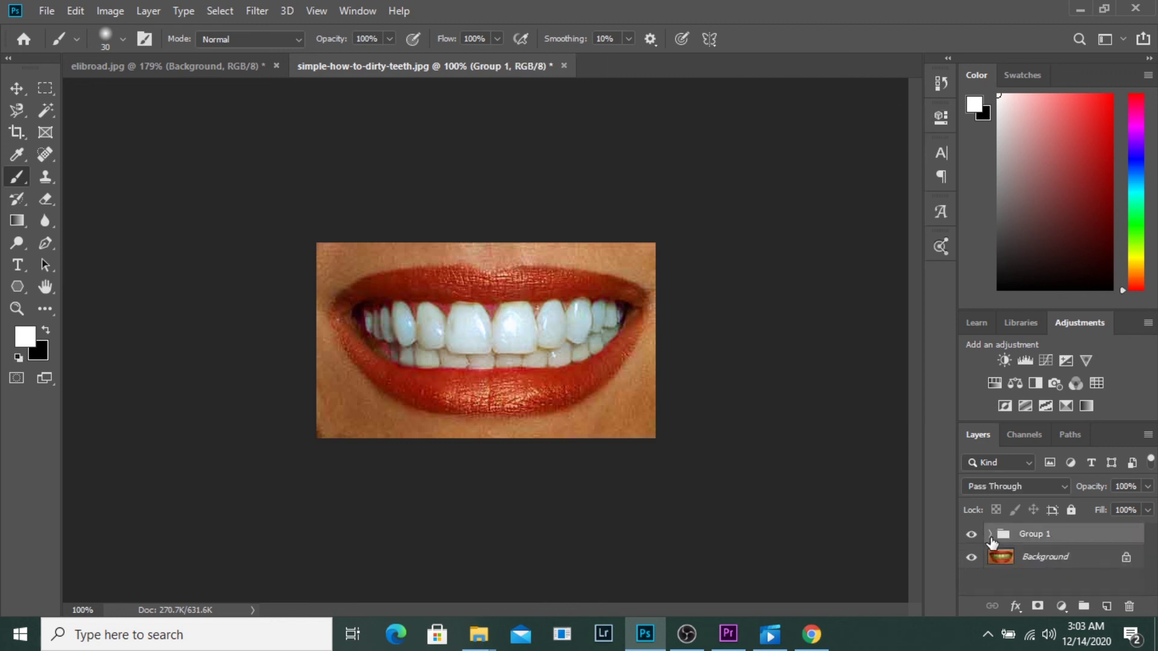
left_click(971, 534)
left_click(973, 534)
left_click(973, 534)
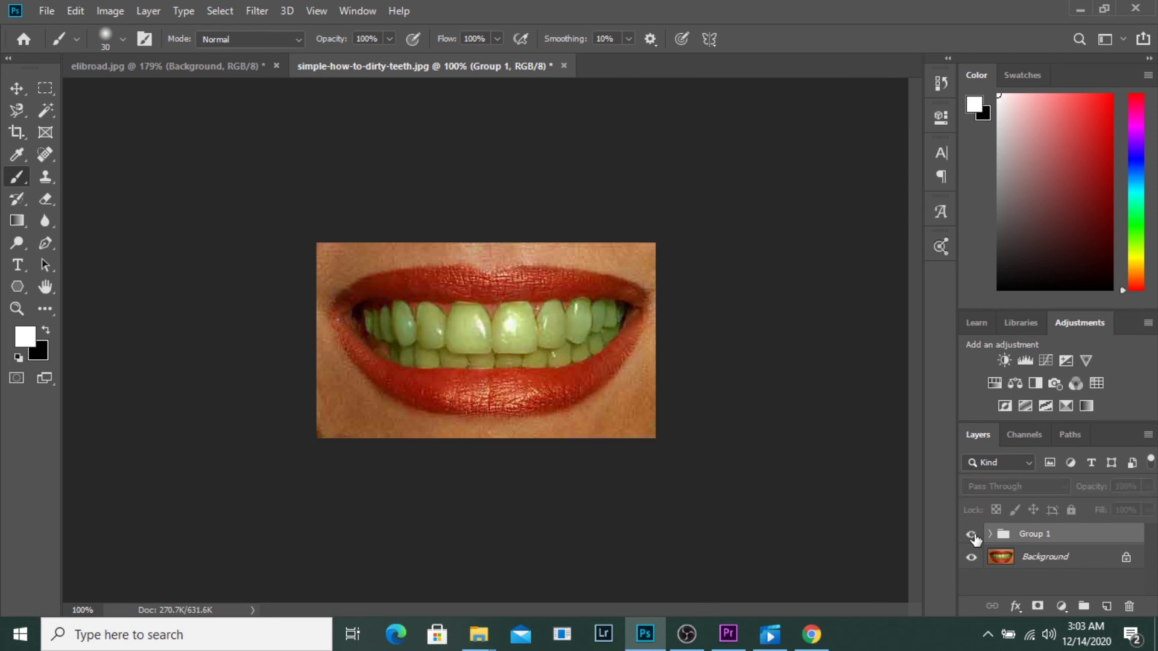
left_click(973, 534)
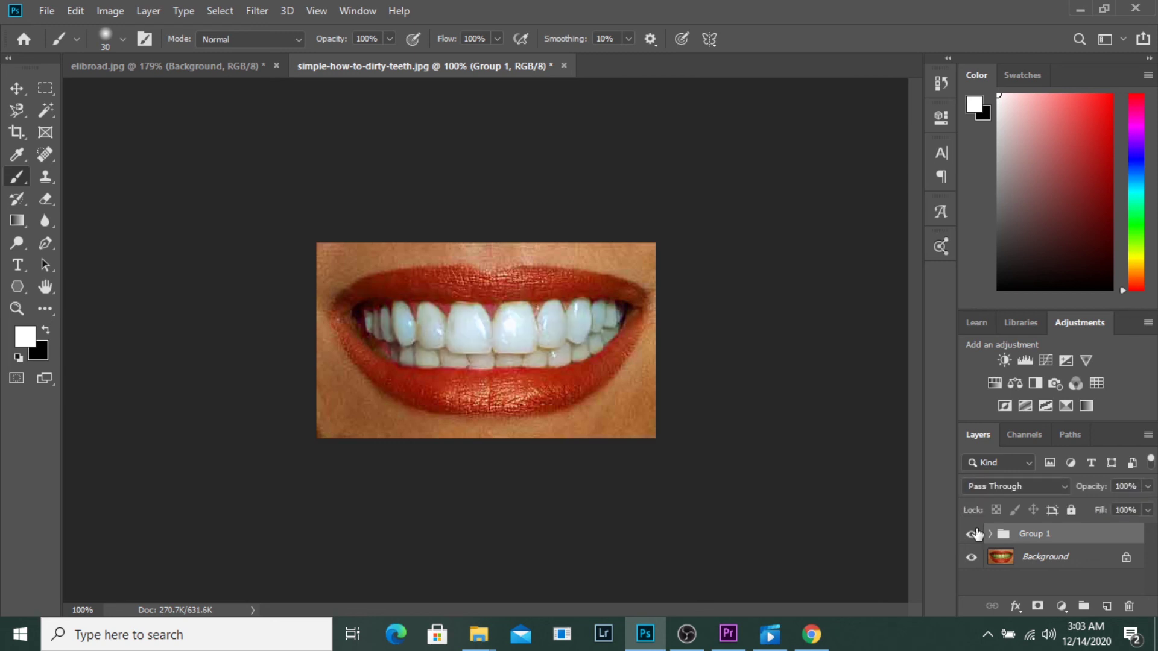